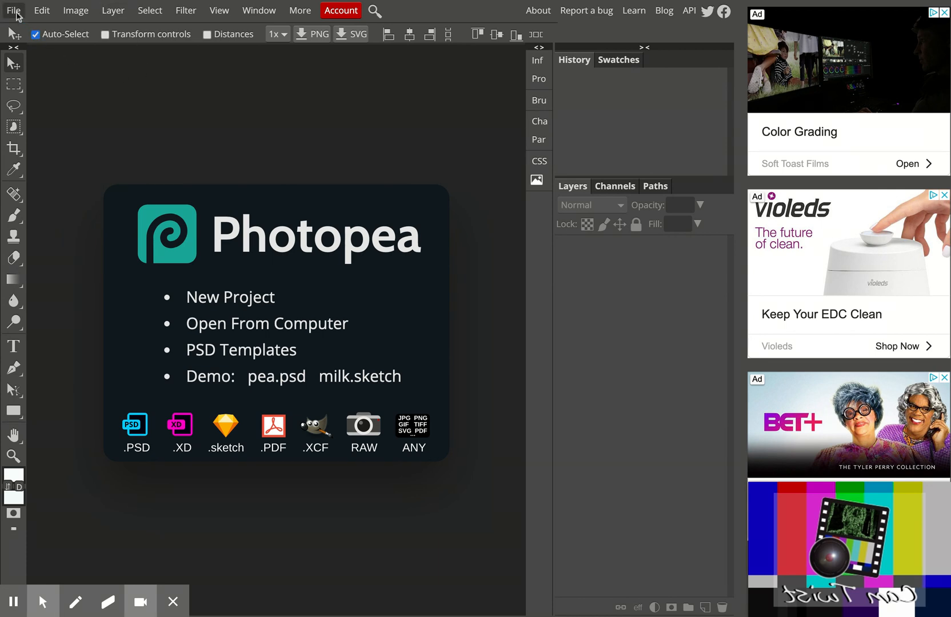
Step: Open the Letter D, Letter I, Letter K and Letter N images and look through them
{"action": "left_click", "coordinate": [14, 11]}
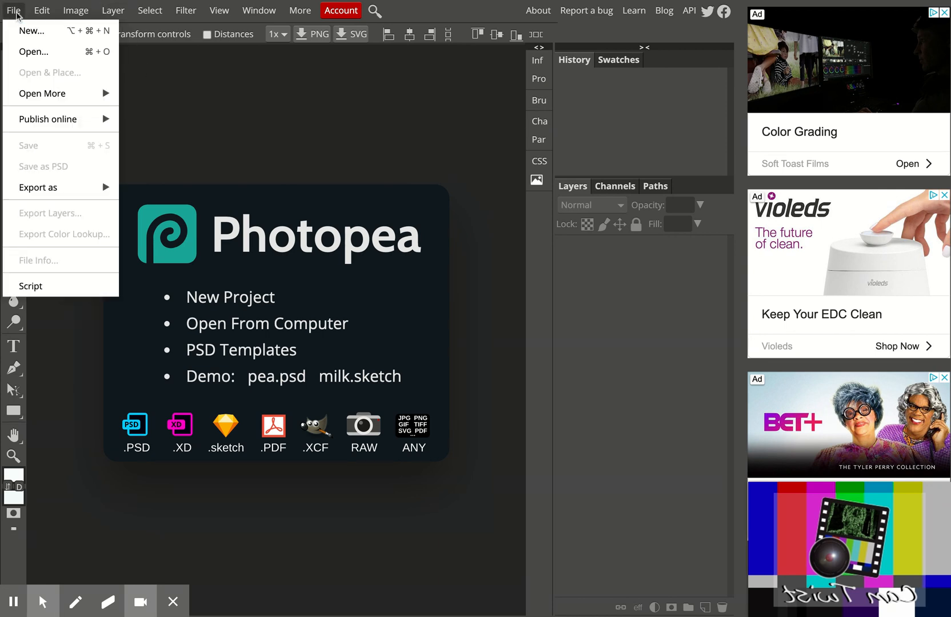
{"action": "left_click", "coordinate": [33, 57]}
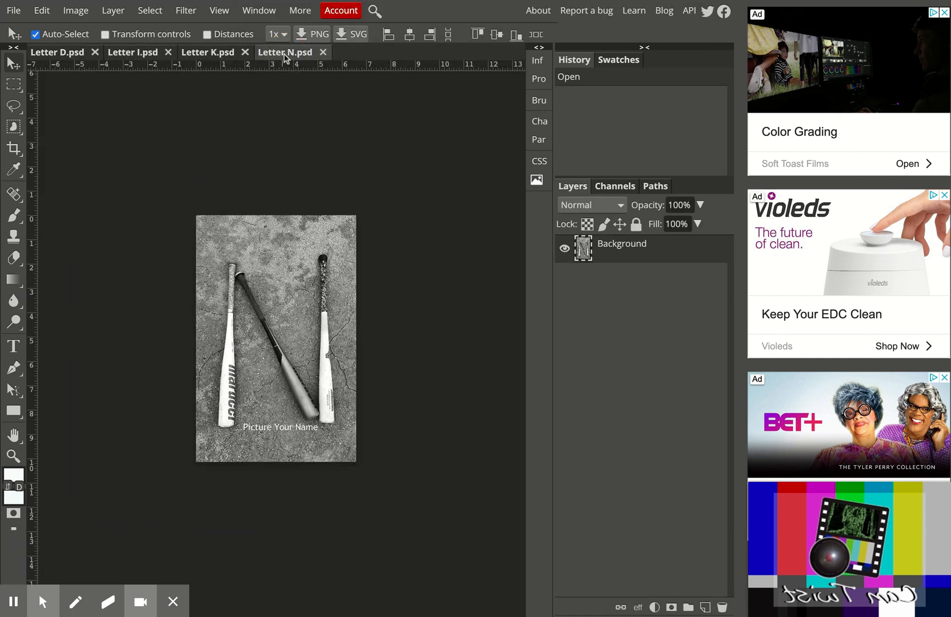
{"action": "left_click", "coordinate": [231, 55]}
{"action": "left_click", "coordinate": [147, 54]}
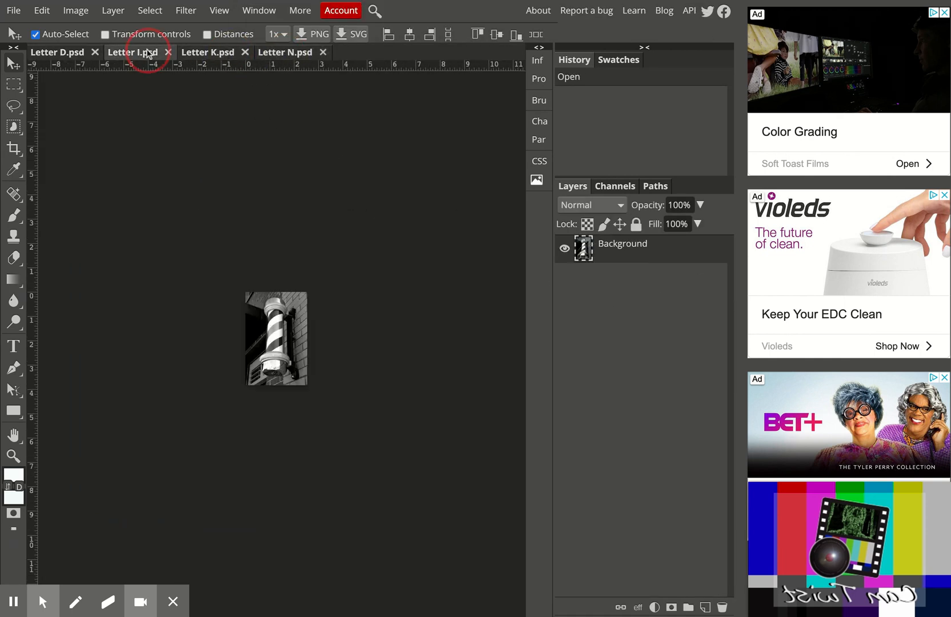
{"action": "left_click", "coordinate": [61, 57]}
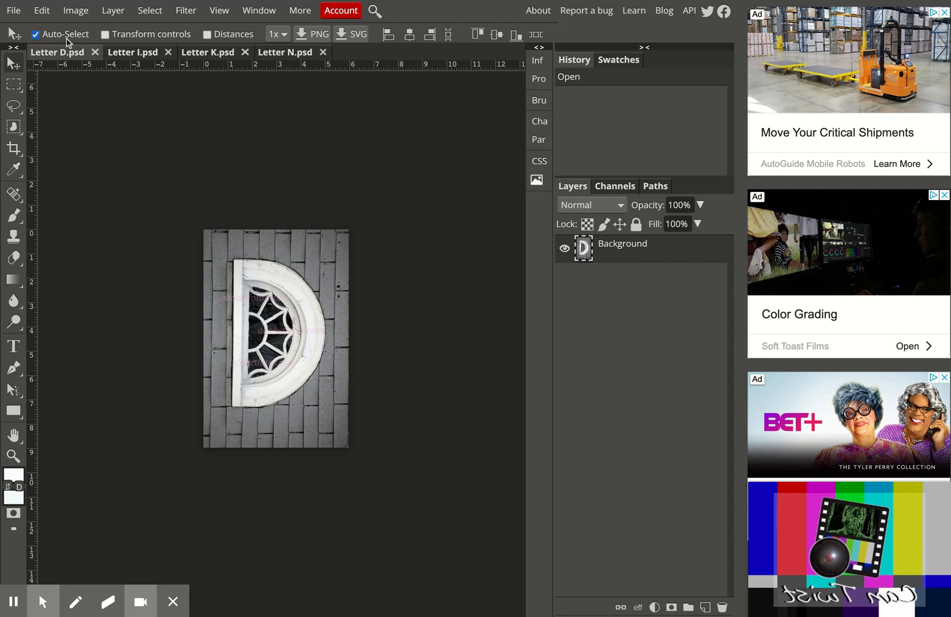
Step: Create a new project 12 in wide and 3 in high with a white background
{"action": "left_click", "coordinate": [13, 10]}
{"action": "left_click", "coordinate": [24, 31]}
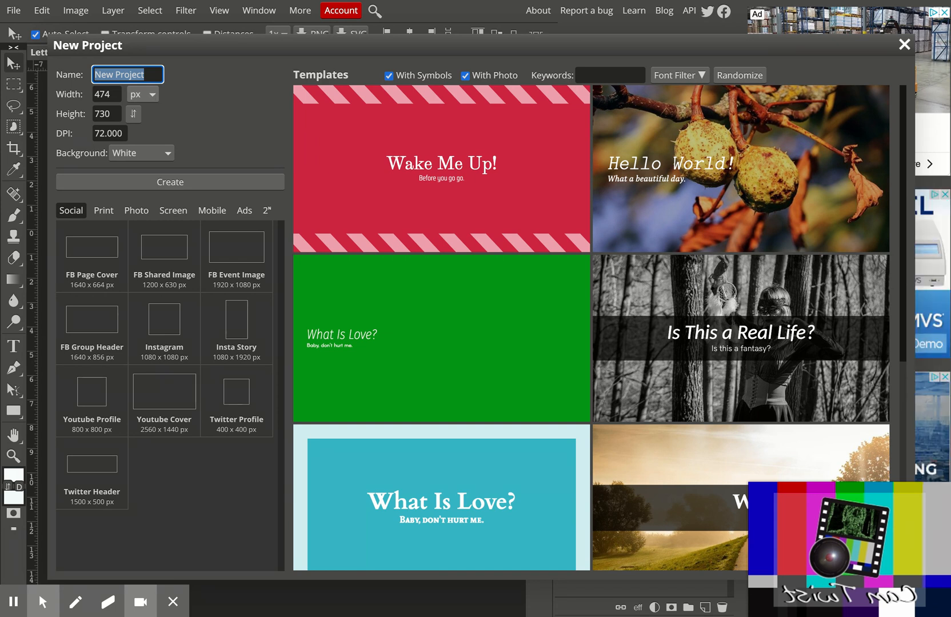
{"action": "left_click", "coordinate": [143, 95]}
{"action": "key", "text": "Down"}
{"action": "left_click", "coordinate": [117, 92]}
{"action": "key", "text": "ctrl+a"}
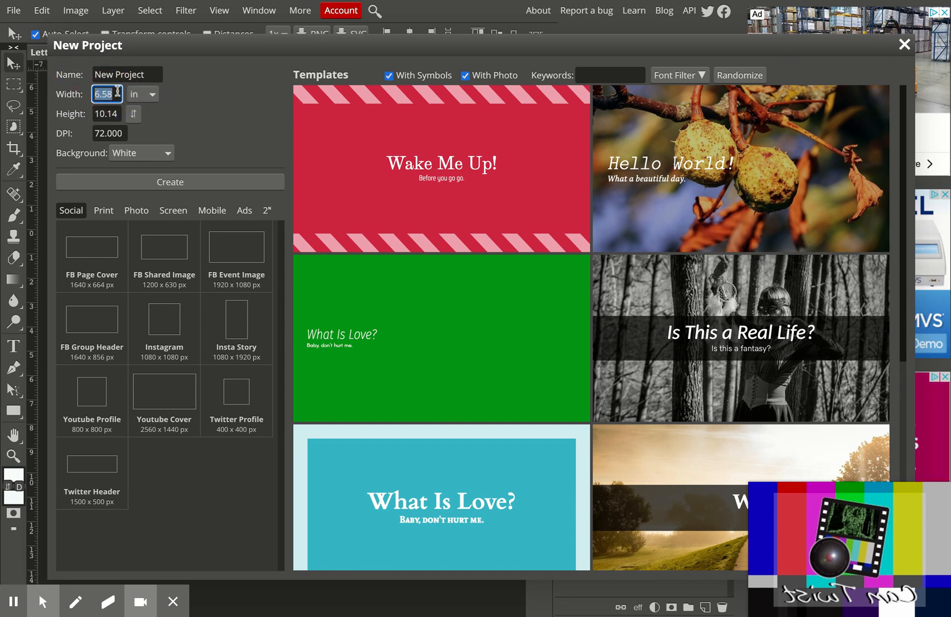
{"action": "type", "text": "12"}
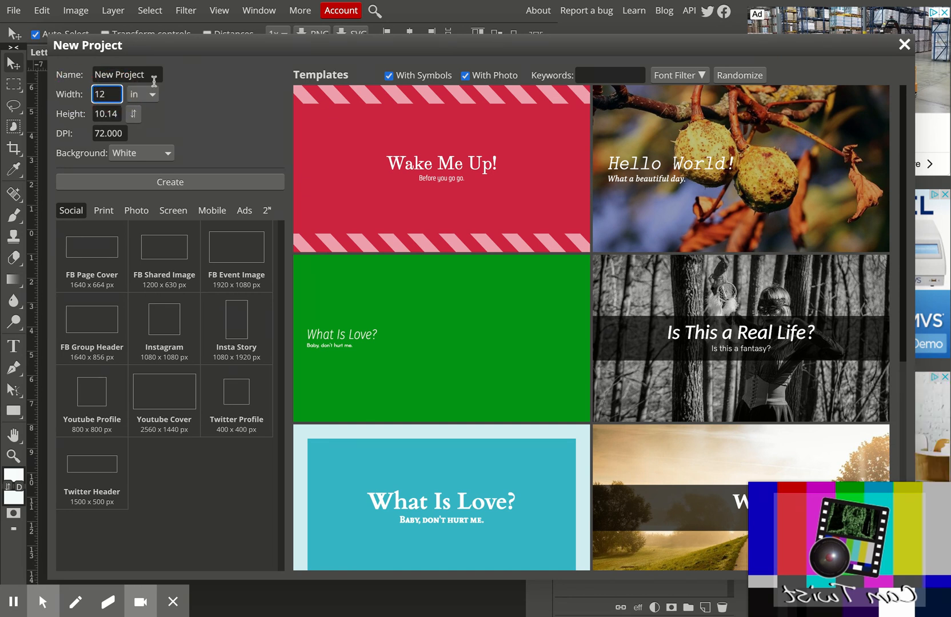
{"action": "left_click", "coordinate": [214, 87]}
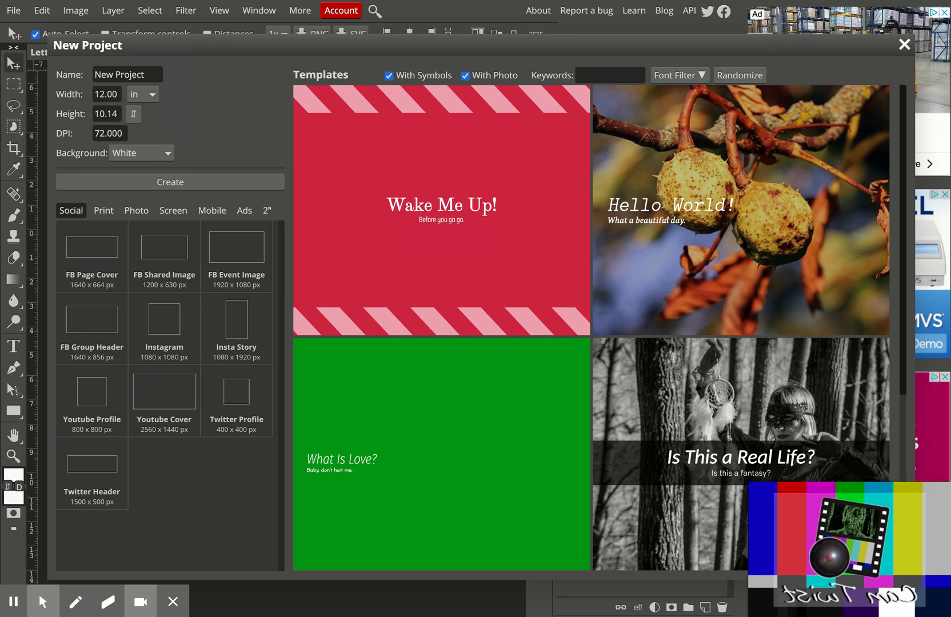
{"action": "left_click", "coordinate": [109, 114]}
{"action": "type", "text": "3"}
{"action": "left_click", "coordinate": [186, 181]}
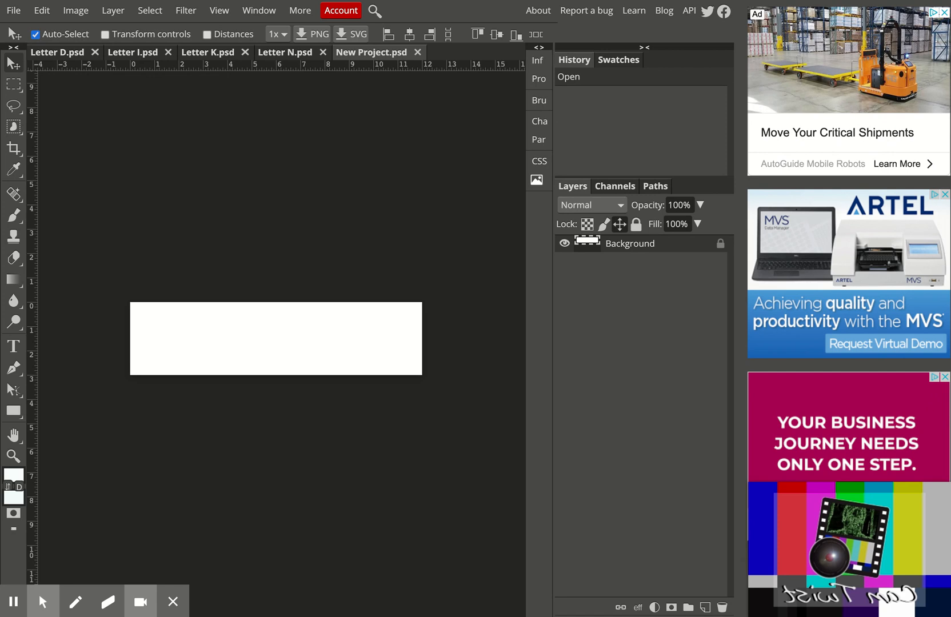
{"action": "key", "text": "ctrl+plus"}
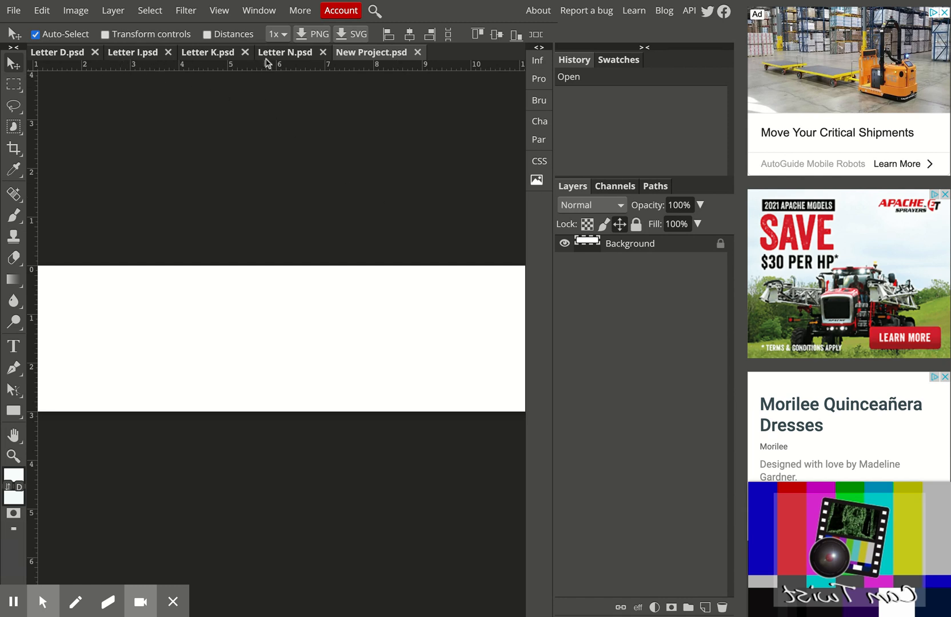
Step: Resize the Letter K image to a width of 3 in, keeping its proportions
{"action": "left_click", "coordinate": [216, 55]}
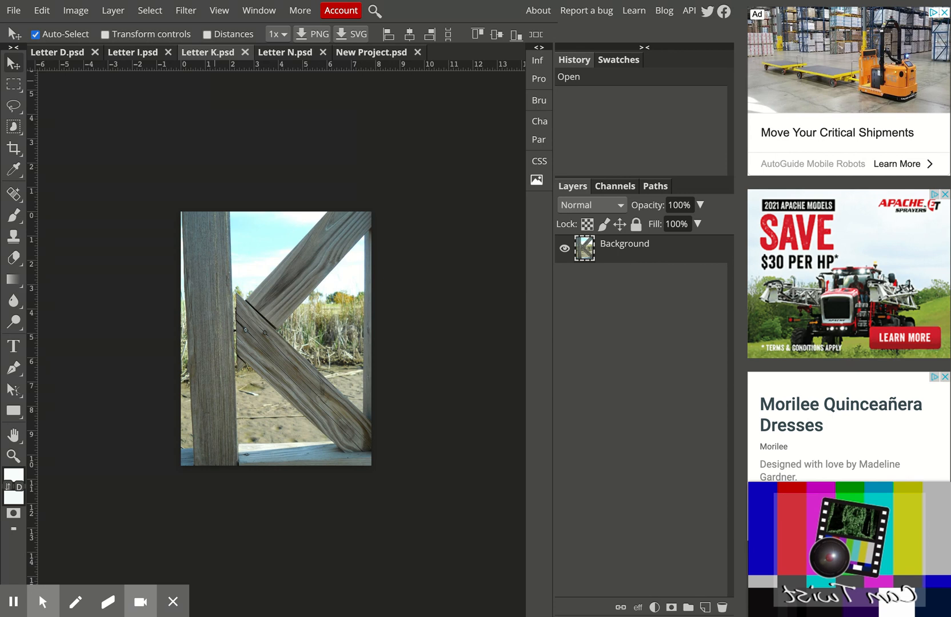
{"action": "left_click", "coordinate": [85, 17]}
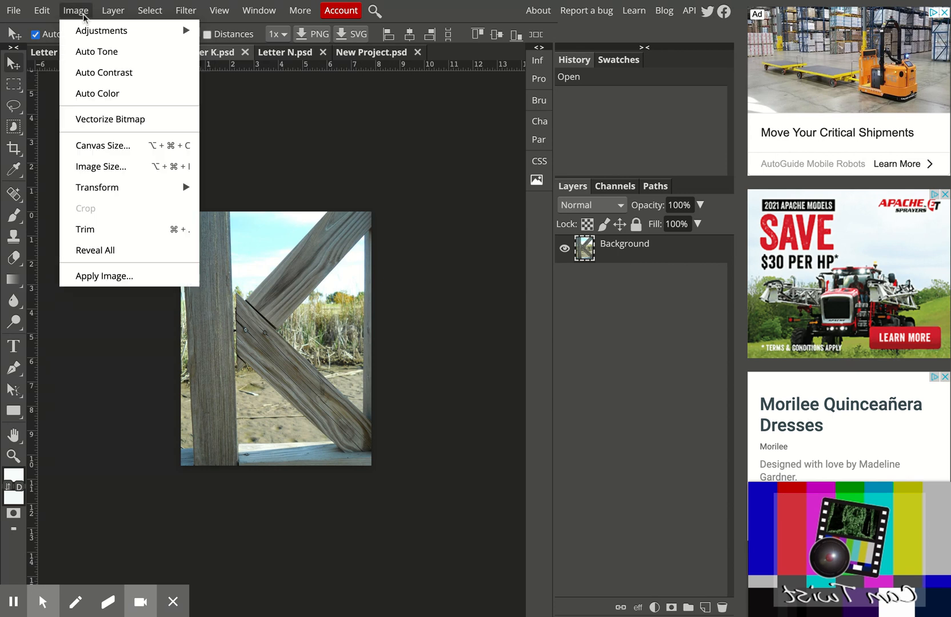
{"action": "left_click", "coordinate": [111, 165]}
{"action": "left_click", "coordinate": [204, 146]}
{"action": "left_click", "coordinate": [204, 183]}
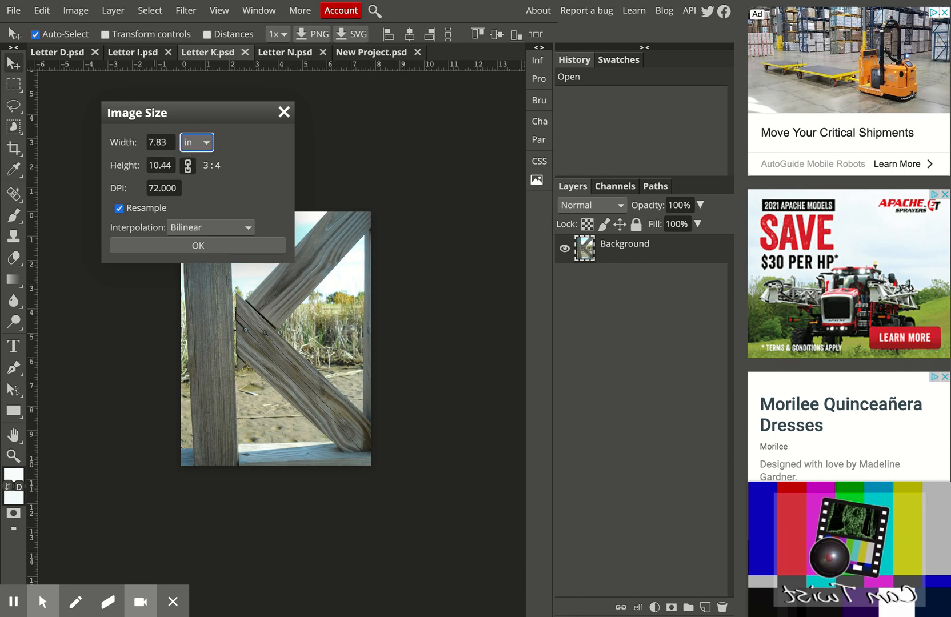
{"action": "left_click", "coordinate": [171, 141]}
{"action": "type", "text": "3"}
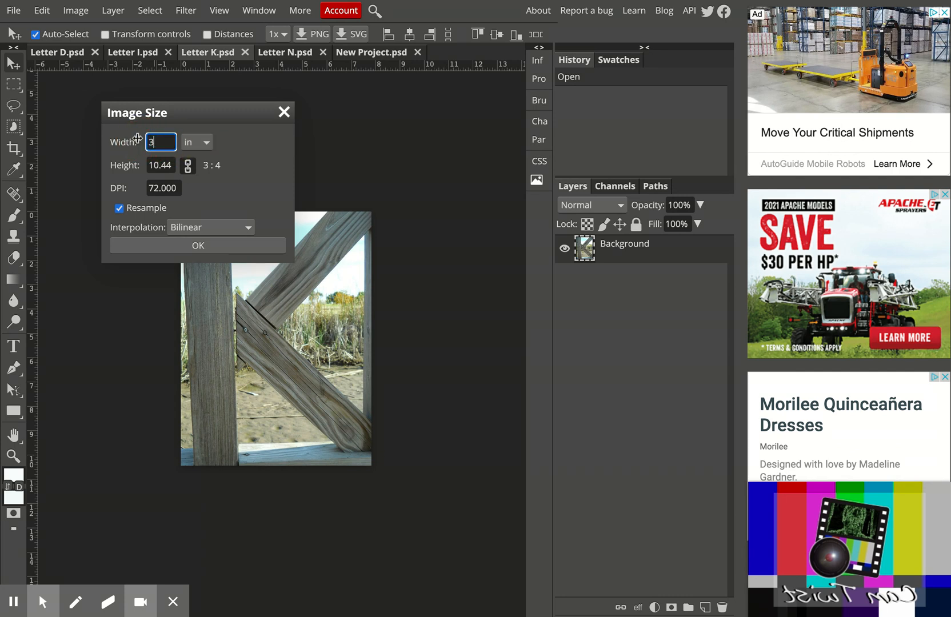
{"action": "left_click", "coordinate": [211, 245]}
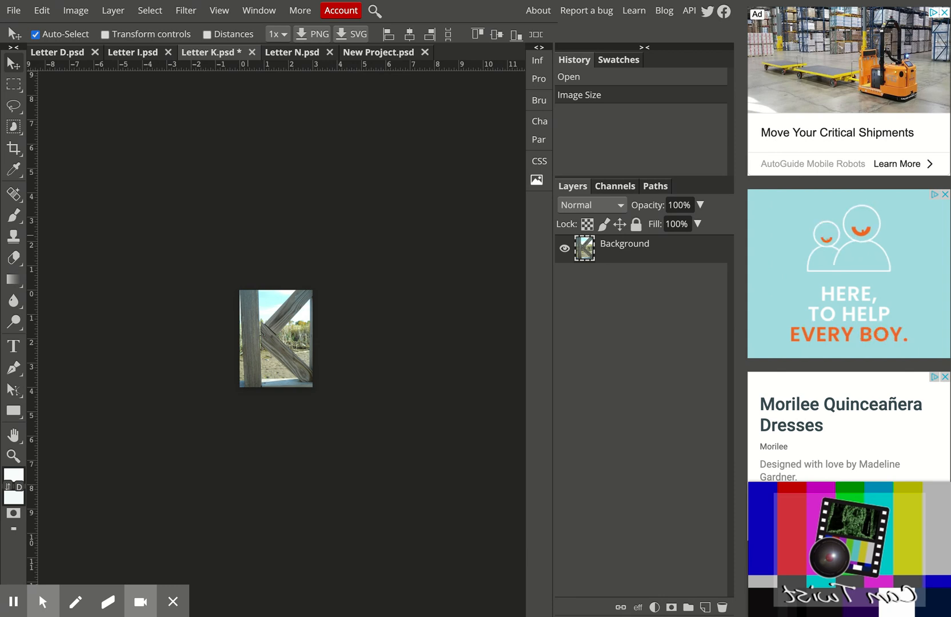
Step: Copy the entire Letter K image and paste it into the New Project document
{"action": "left_click", "coordinate": [153, 11]}
{"action": "left_click", "coordinate": [153, 28]}
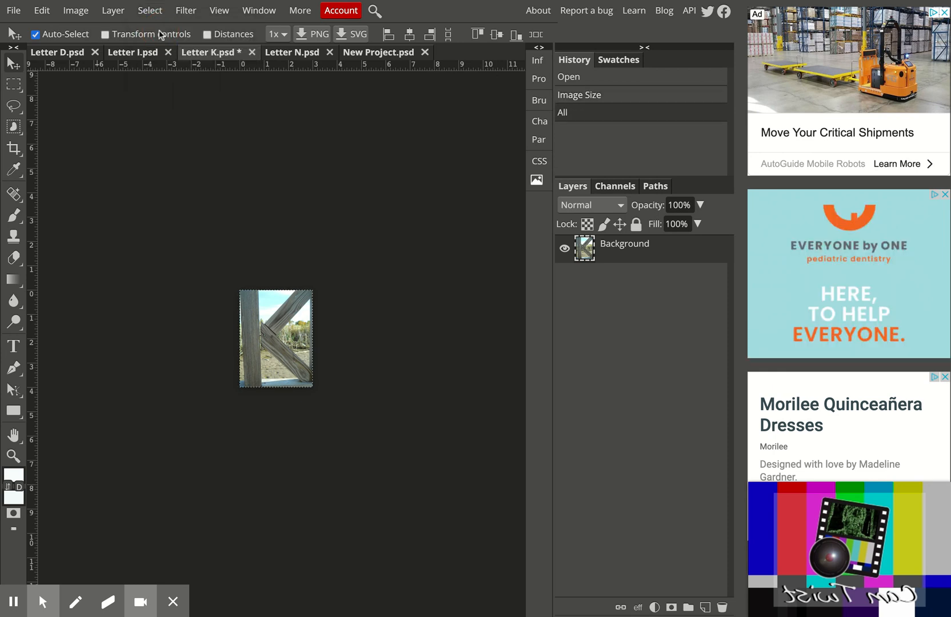
{"action": "left_click", "coordinate": [43, 11]}
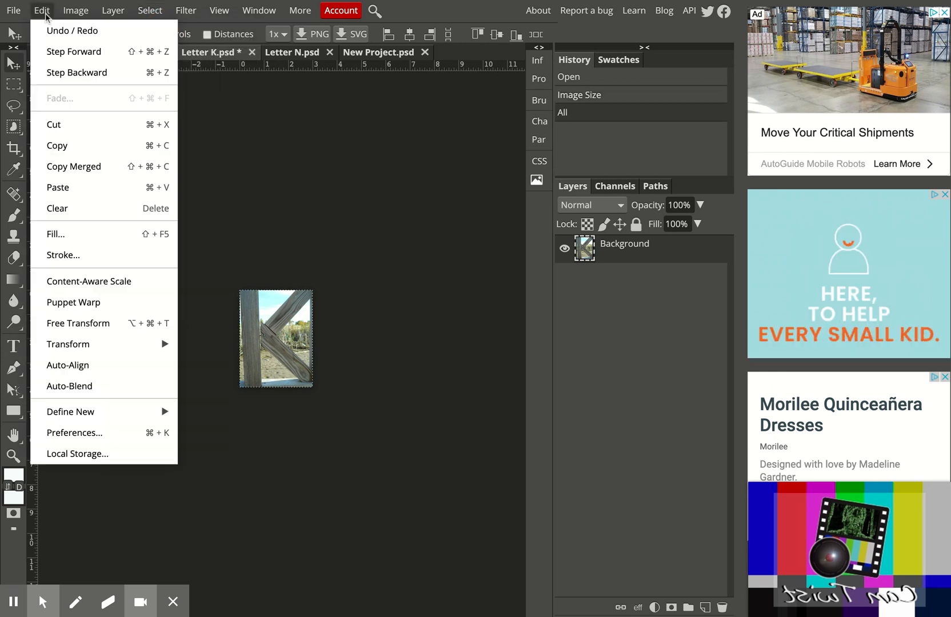
{"action": "left_click", "coordinate": [61, 148]}
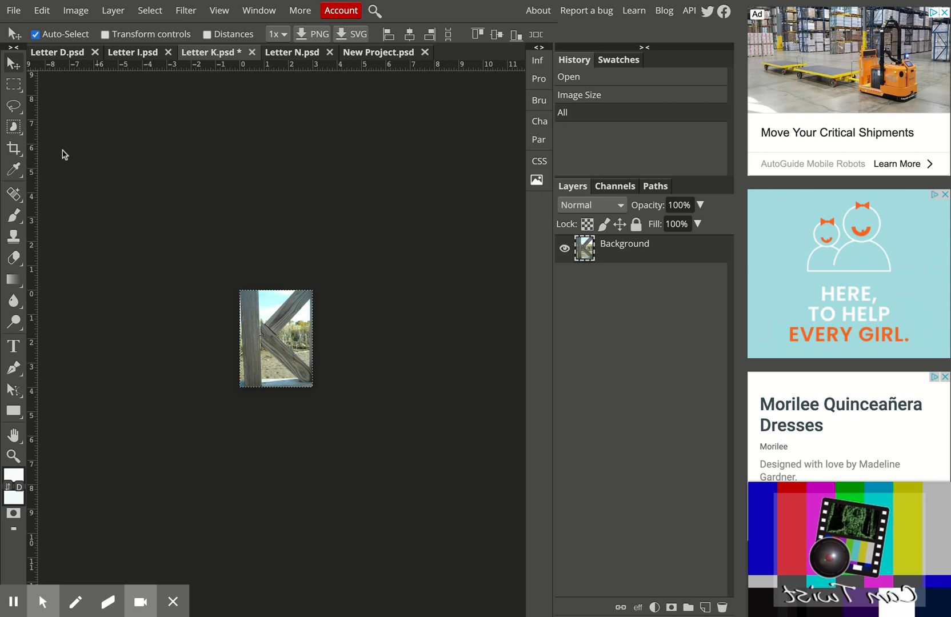
{"action": "left_click", "coordinate": [377, 55]}
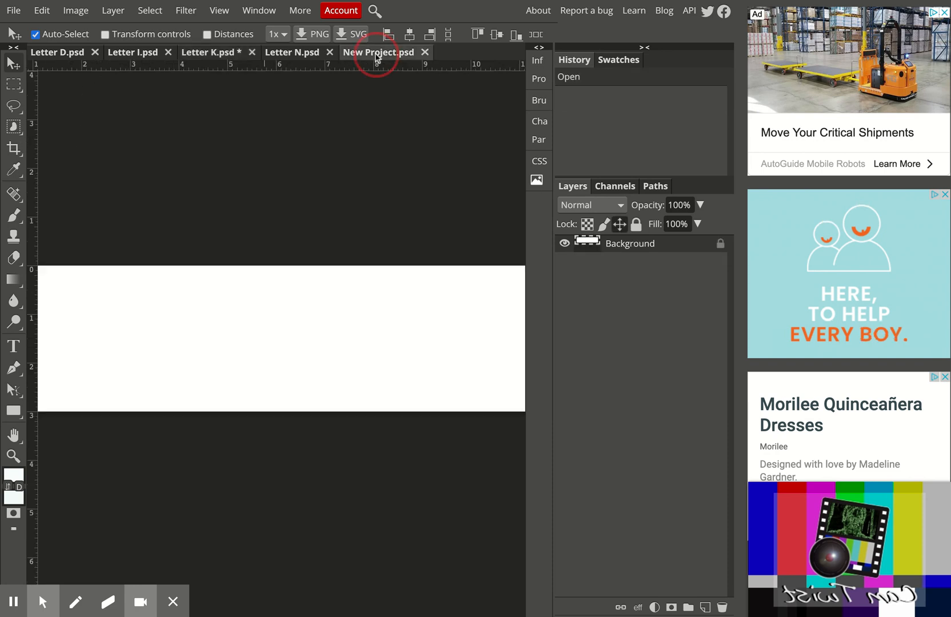
{"action": "left_click", "coordinate": [42, 12]}
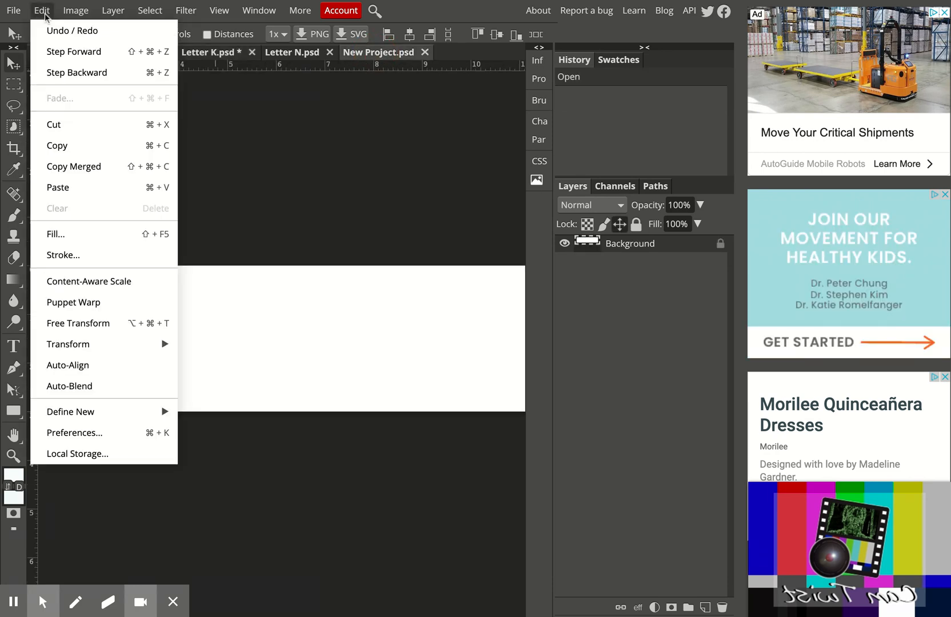
{"action": "left_click", "coordinate": [68, 191]}
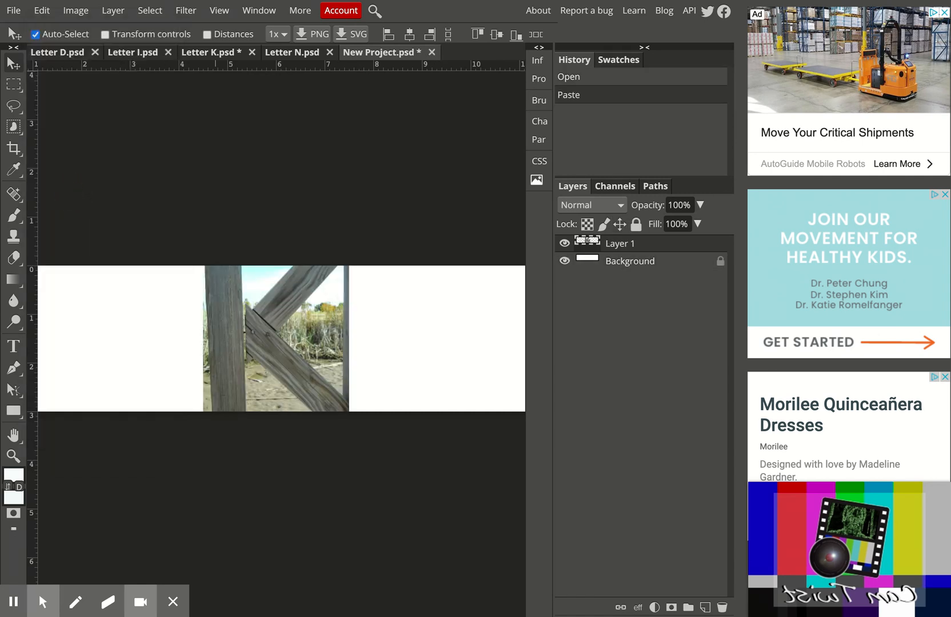
Step: Free-transform the K picture to about 70% width and 76% height to fit the canvas height, and move it toward the canvas's left end
{"action": "left_click", "coordinate": [47, 11]}
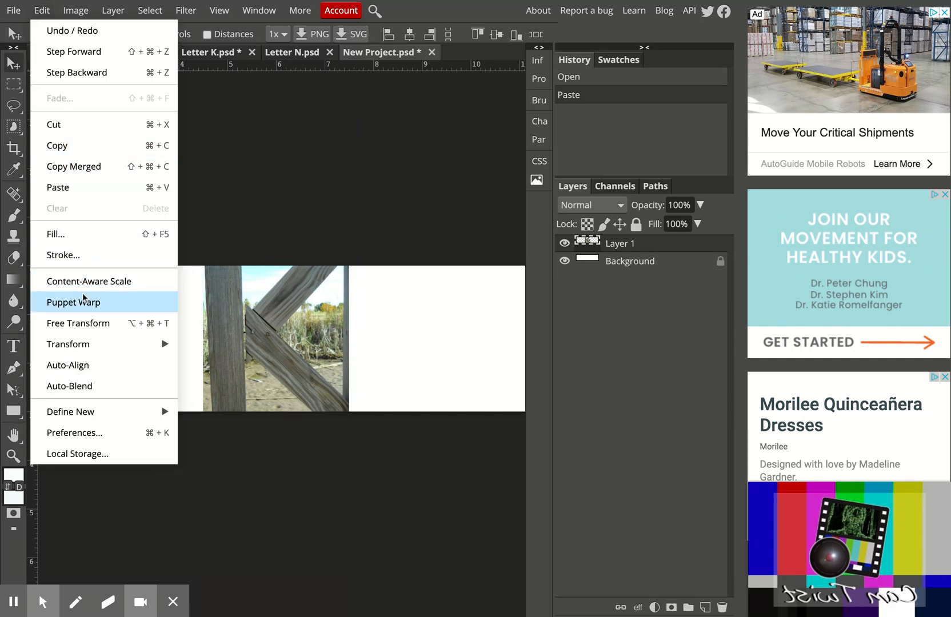
{"action": "left_click", "coordinate": [84, 326]}
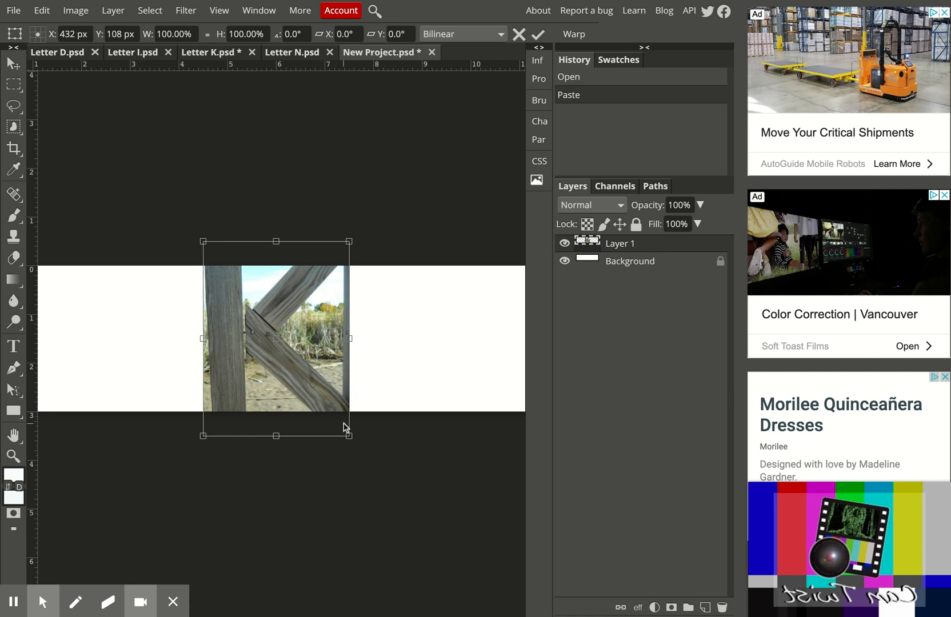
{"action": "left_click_drag", "start_coordinate": [350, 436], "coordinate": [327, 412]}
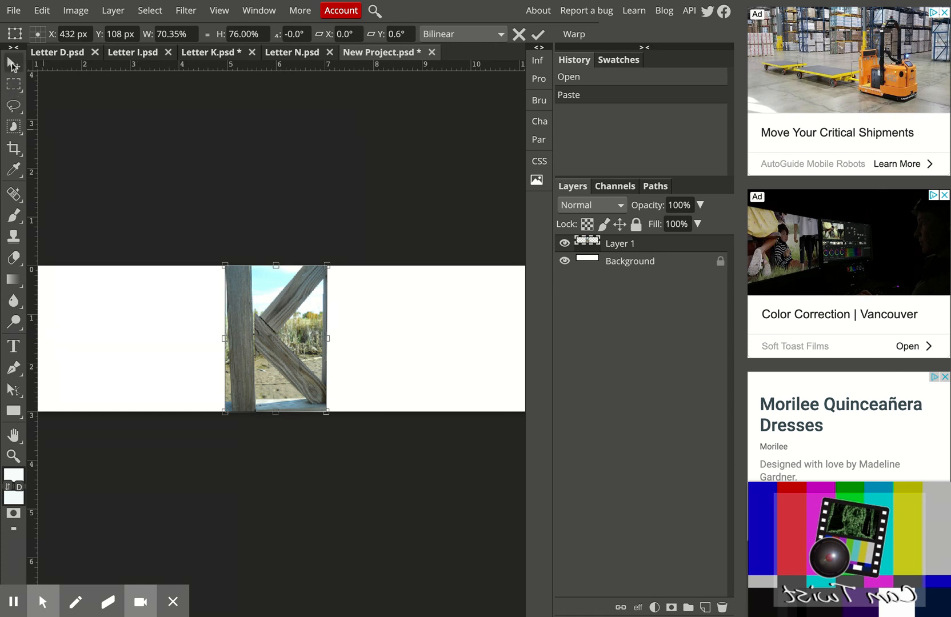
{"action": "left_click", "coordinate": [14, 62]}
{"action": "left_click_drag", "start_coordinate": [277, 317], "coordinate": [88, 320]}
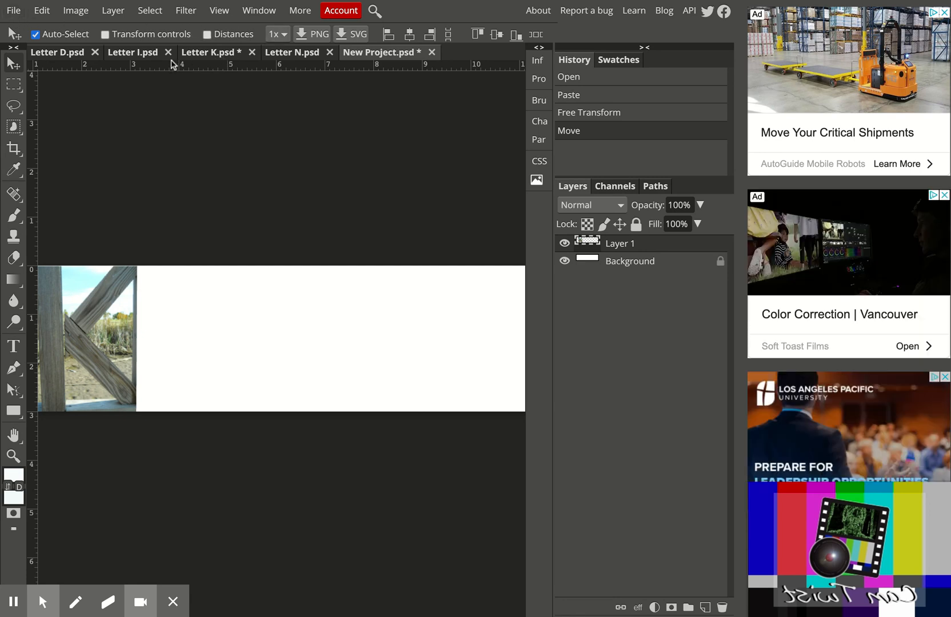
Step: Copy the entire Letter I image into New Project and place it directly against the right edge of the K picture
{"action": "left_click", "coordinate": [137, 54]}
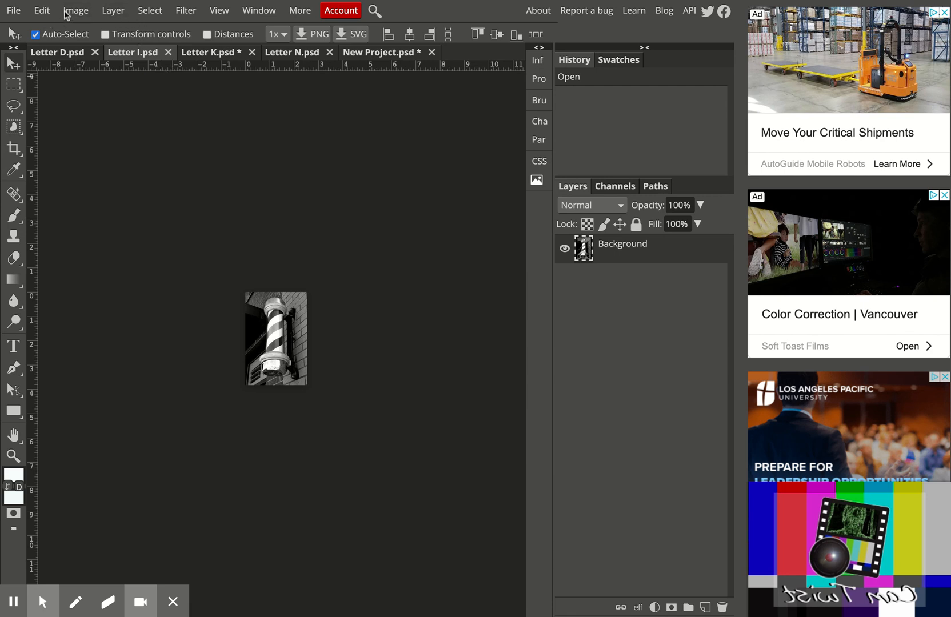
{"action": "left_click", "coordinate": [149, 11]}
{"action": "left_click", "coordinate": [157, 30]}
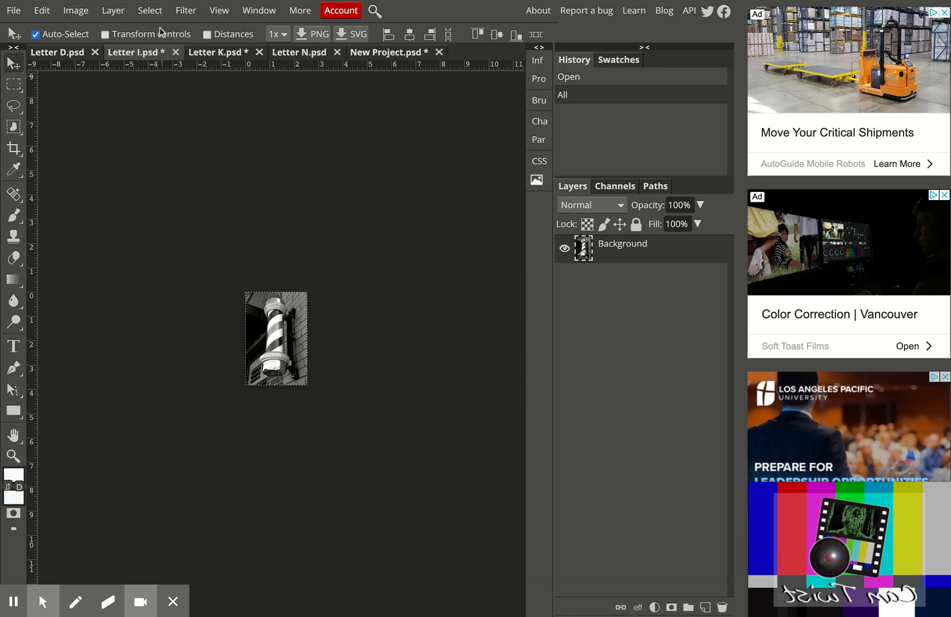
{"action": "left_click", "coordinate": [44, 12]}
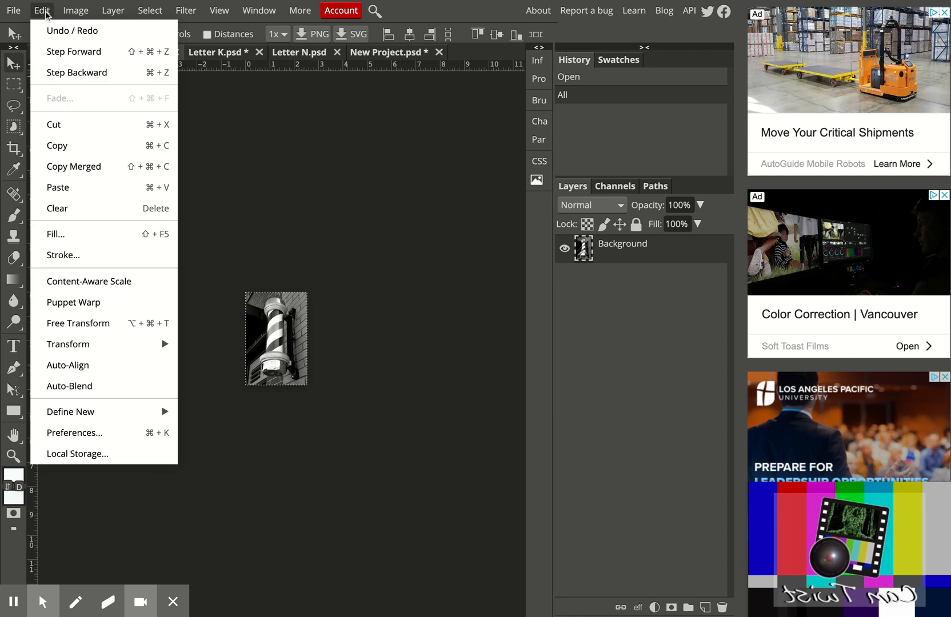
{"action": "left_click", "coordinate": [66, 145]}
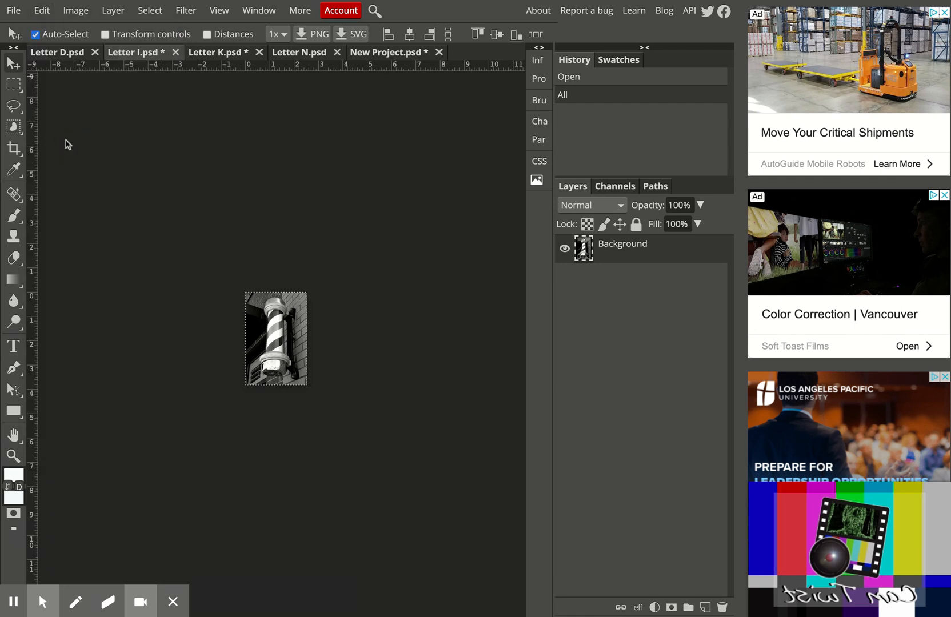
{"action": "left_click", "coordinate": [390, 52]}
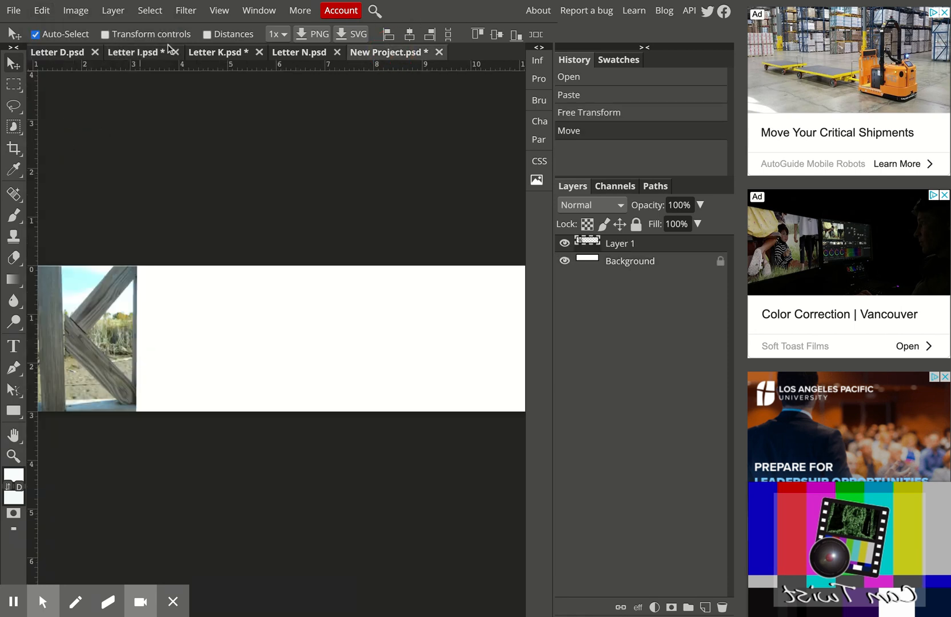
{"action": "left_click", "coordinate": [52, 17]}
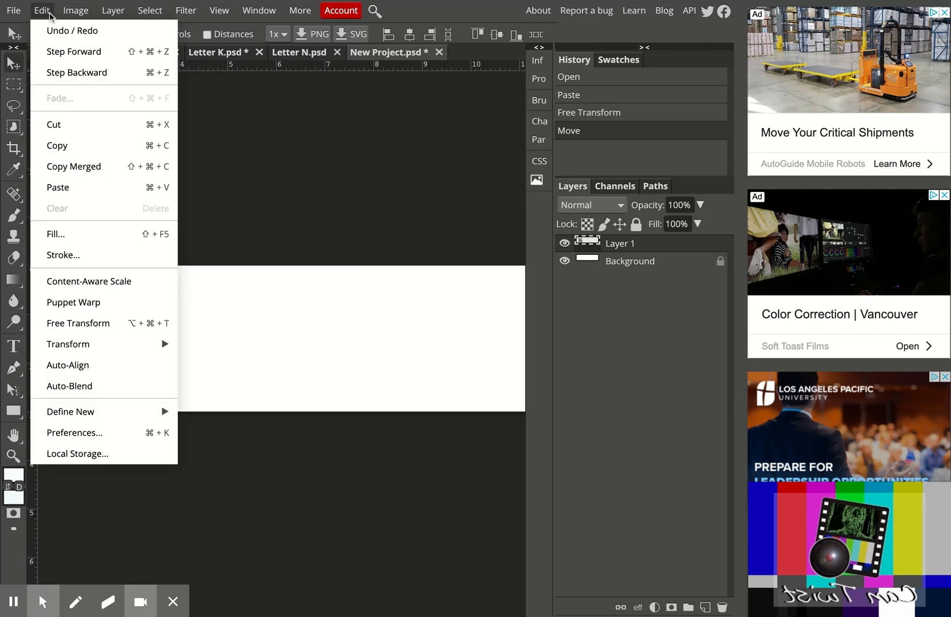
{"action": "left_click", "coordinate": [65, 188]}
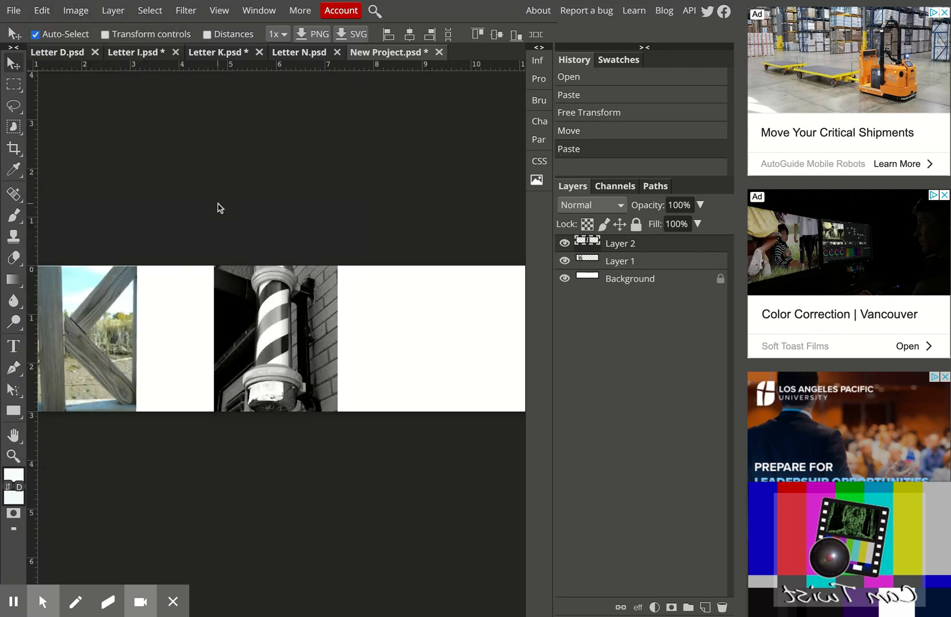
{"action": "left_click", "coordinate": [20, 64]}
{"action": "left_click_drag", "start_coordinate": [289, 306], "coordinate": [211, 302]}
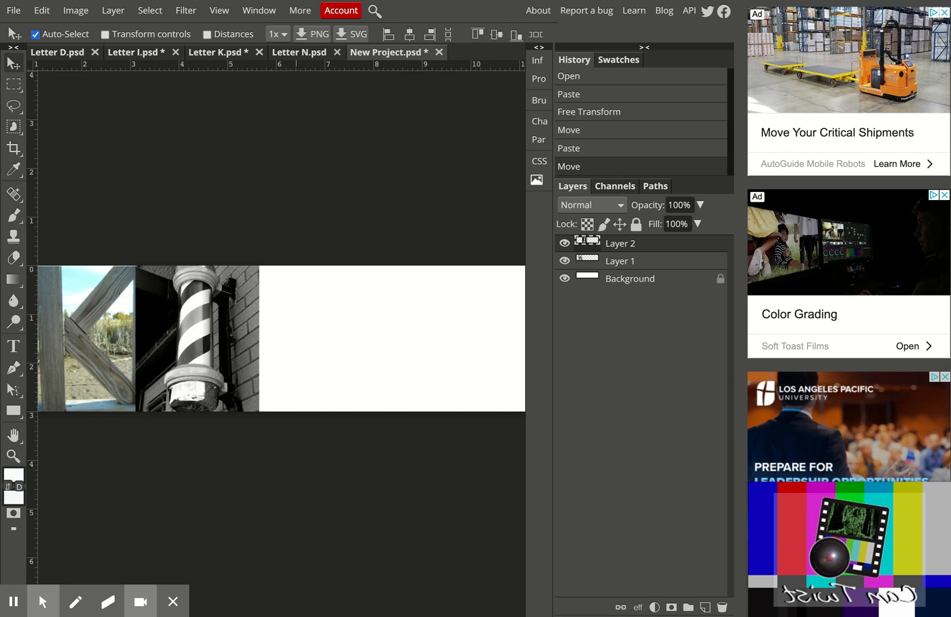
Step: Resize the Letter N image to a width of 3 in, keeping its proportions
{"action": "left_click", "coordinate": [291, 52]}
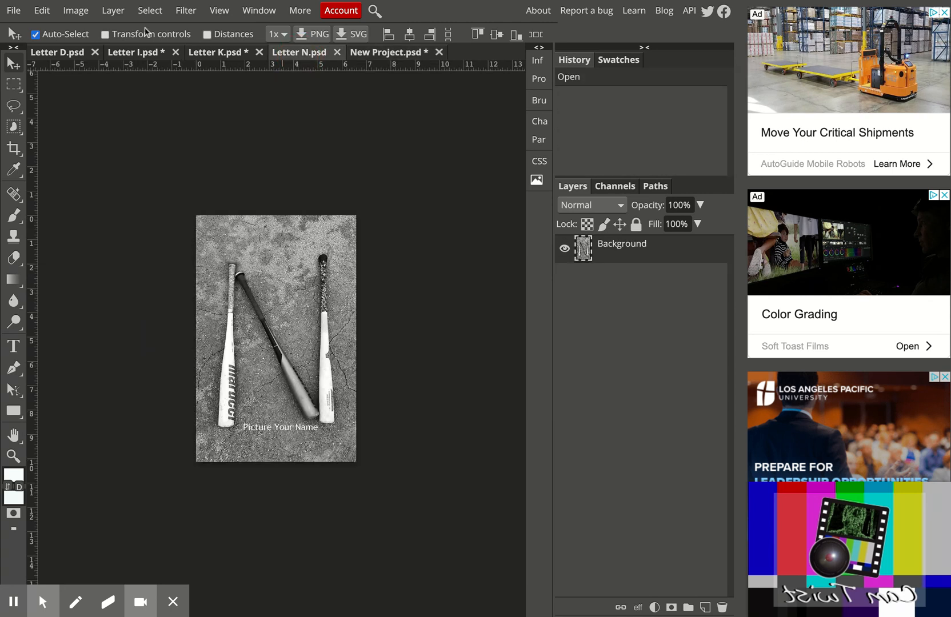
{"action": "left_click", "coordinate": [74, 11]}
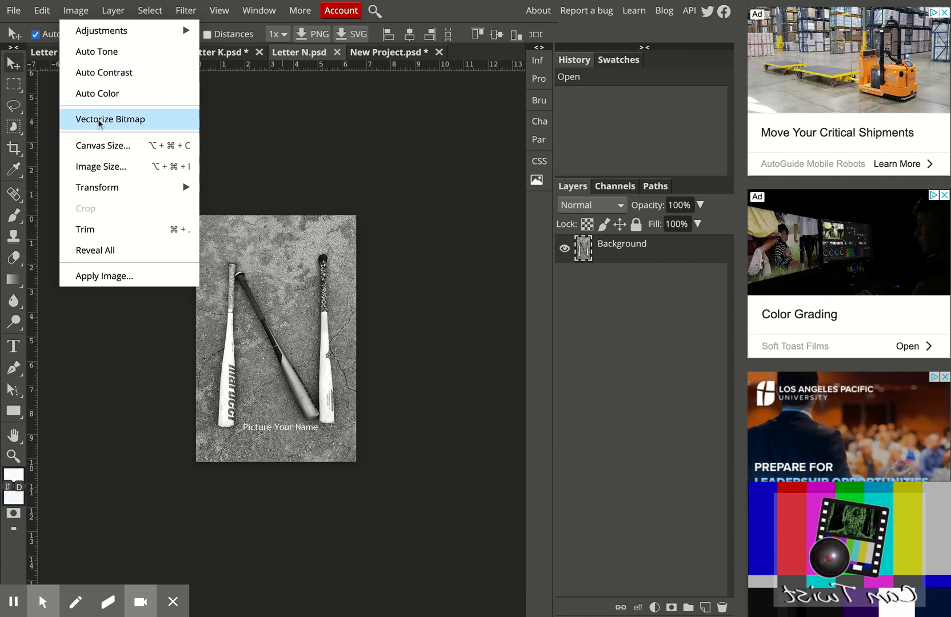
{"action": "left_click", "coordinate": [110, 166]}
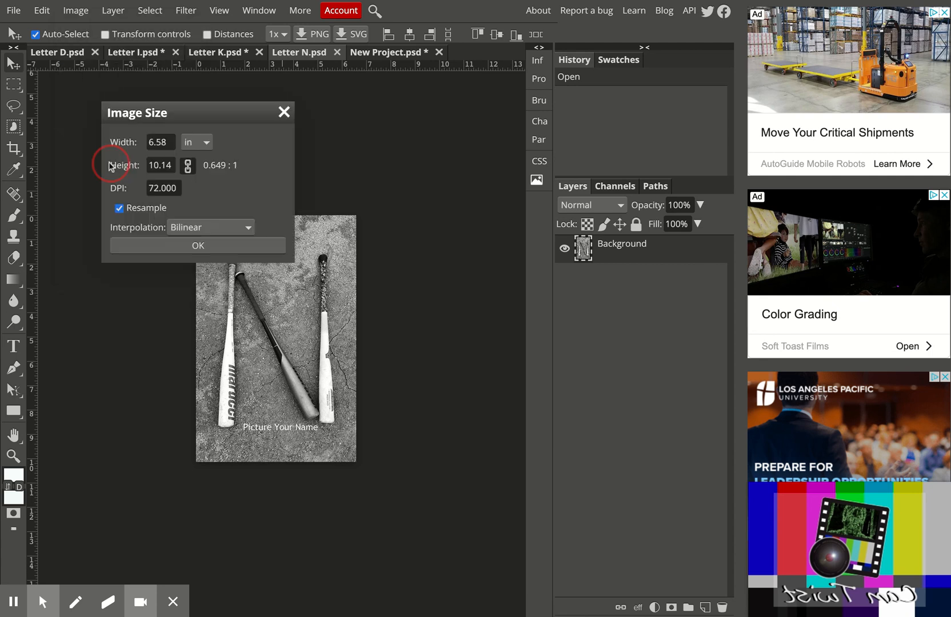
{"action": "double_click", "coordinate": [170, 142]}
{"action": "type", "text": "3"}
{"action": "left_click", "coordinate": [210, 245]}
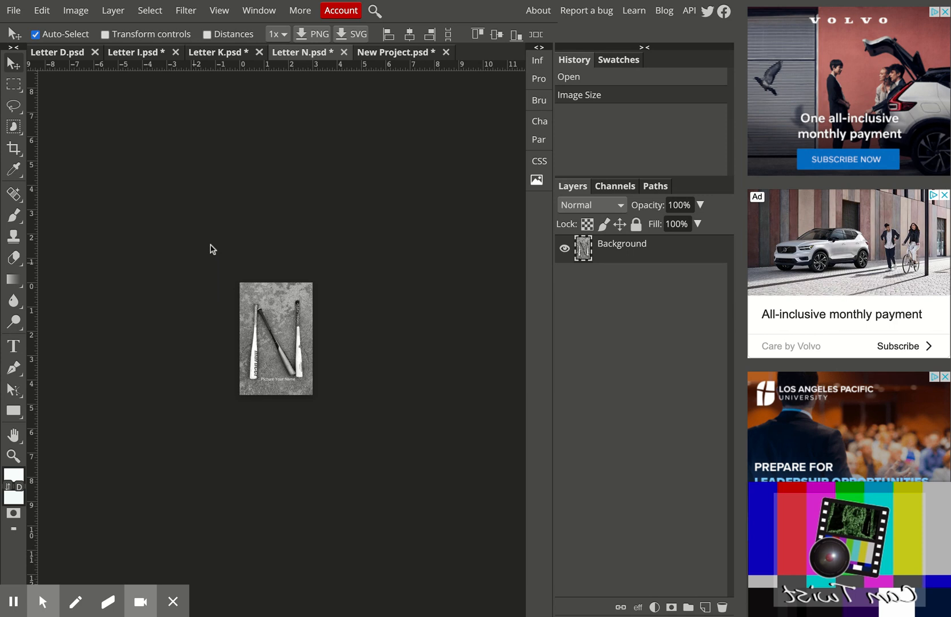
Step: Copy the entire Letter N image into New Project and move the N picture to the right of the I picture
{"action": "left_click", "coordinate": [155, 11]}
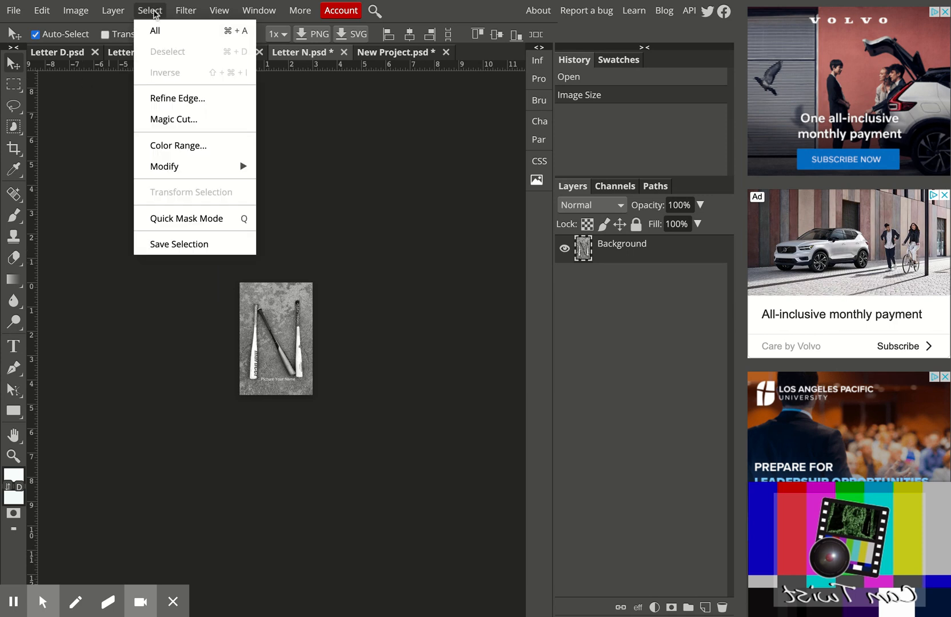
{"action": "left_click", "coordinate": [155, 31]}
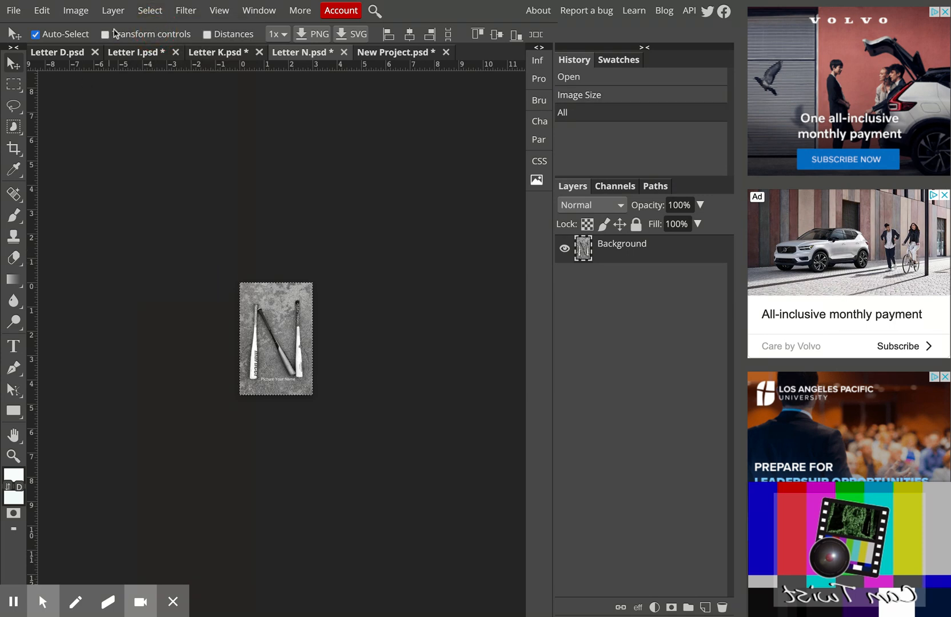
{"action": "left_click", "coordinate": [43, 11]}
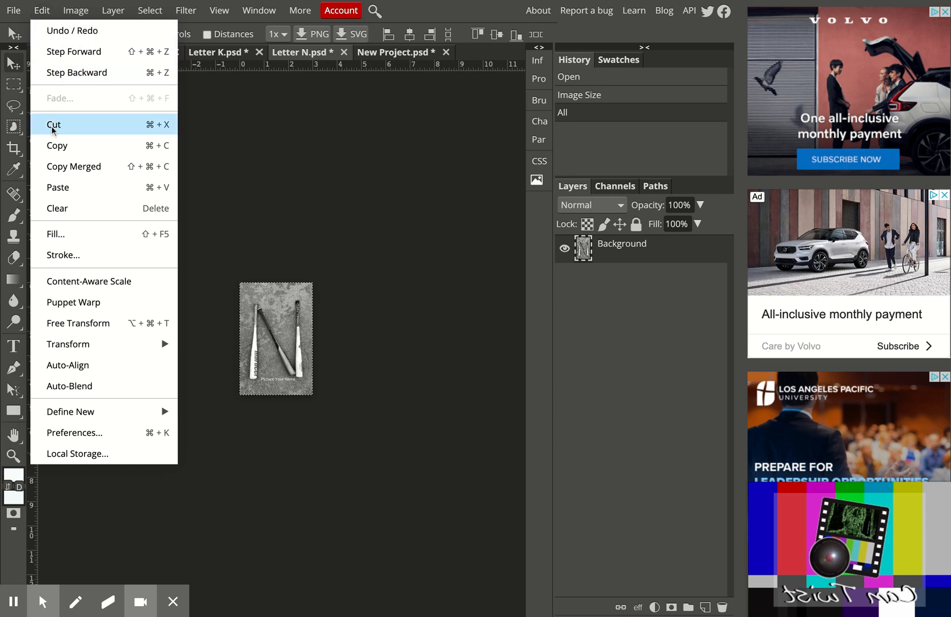
{"action": "left_click", "coordinate": [58, 146]}
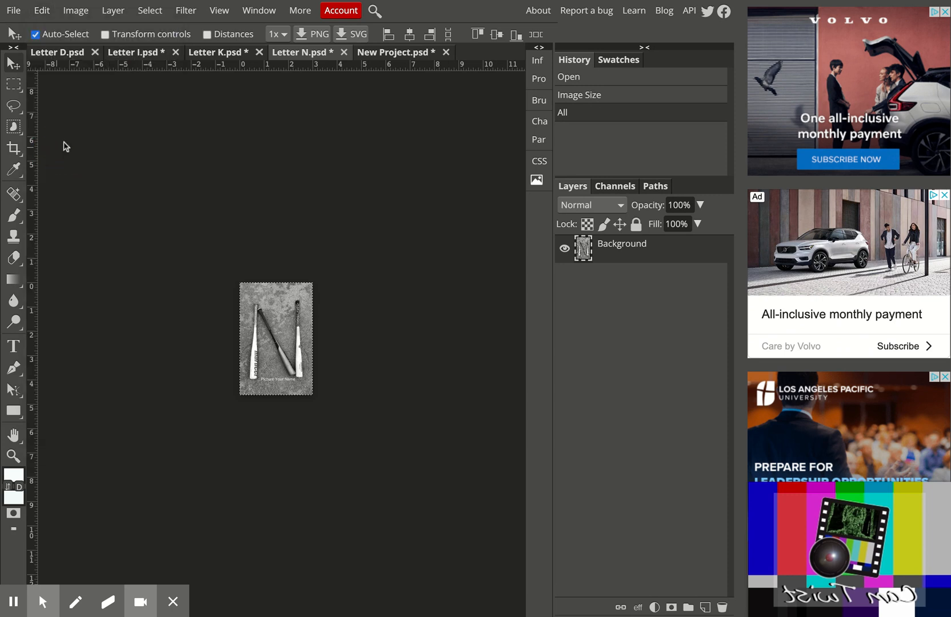
{"action": "left_click", "coordinate": [376, 54]}
{"action": "left_click", "coordinate": [36, 12]}
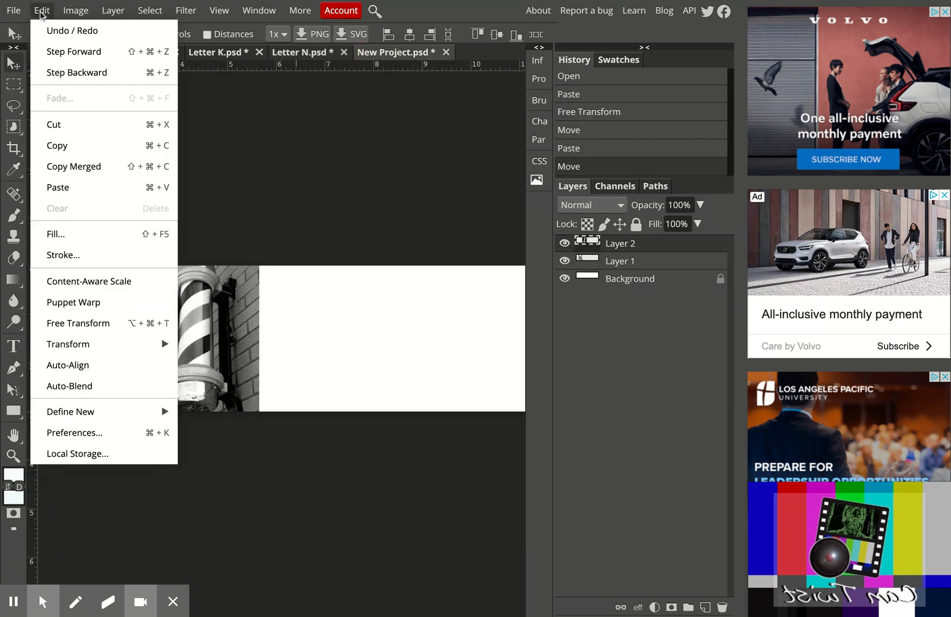
{"action": "left_click", "coordinate": [66, 187]}
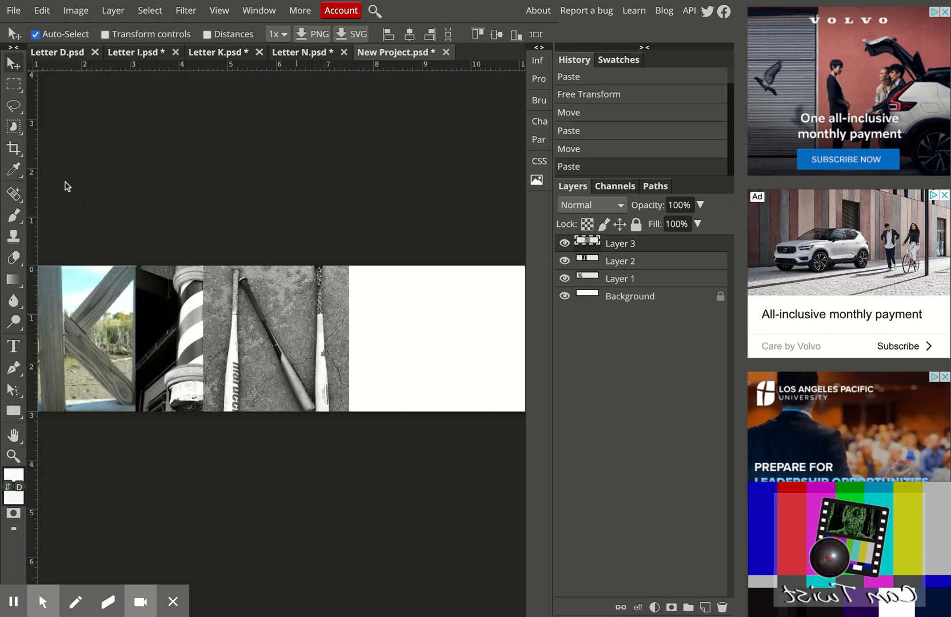
{"action": "left_click", "coordinate": [11, 62]}
{"action": "left_click_drag", "start_coordinate": [307, 328], "coordinate": [395, 333]}
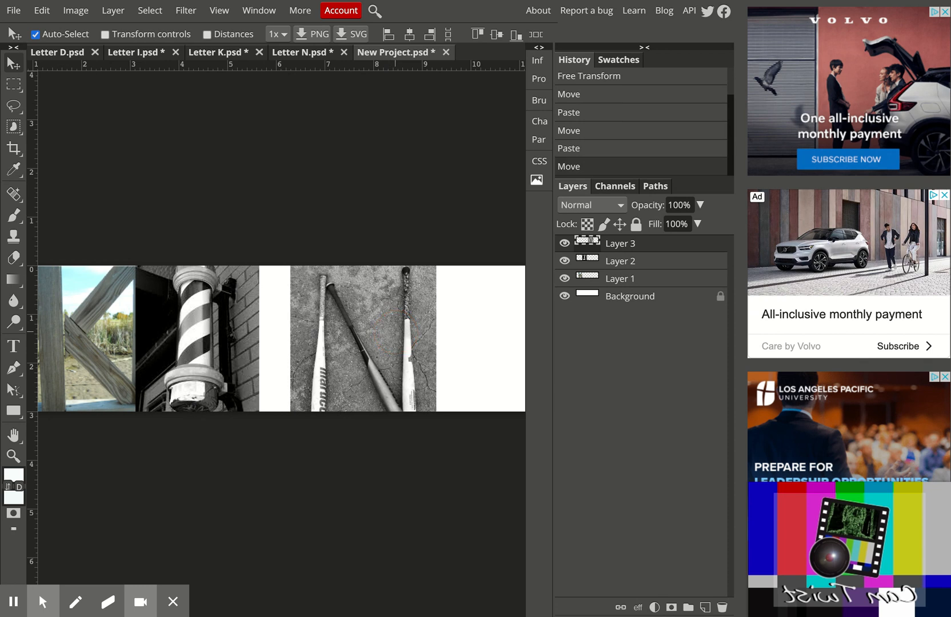
Step: Free-transform the N picture to about 2 in wide to fit the canvas height, and place it against the right edge of the I picture
{"action": "left_click", "coordinate": [49, 11]}
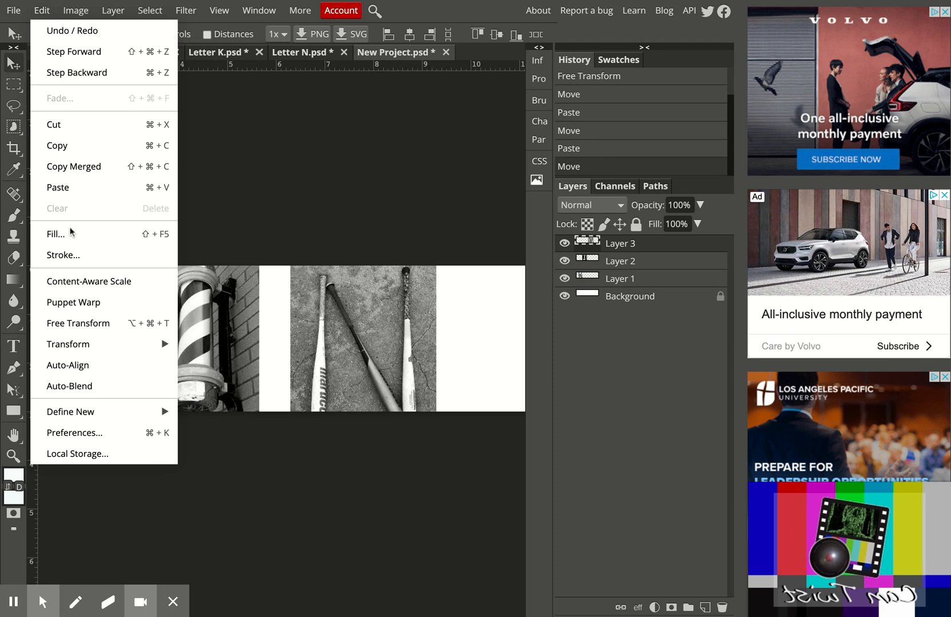
{"action": "left_click", "coordinate": [91, 323]}
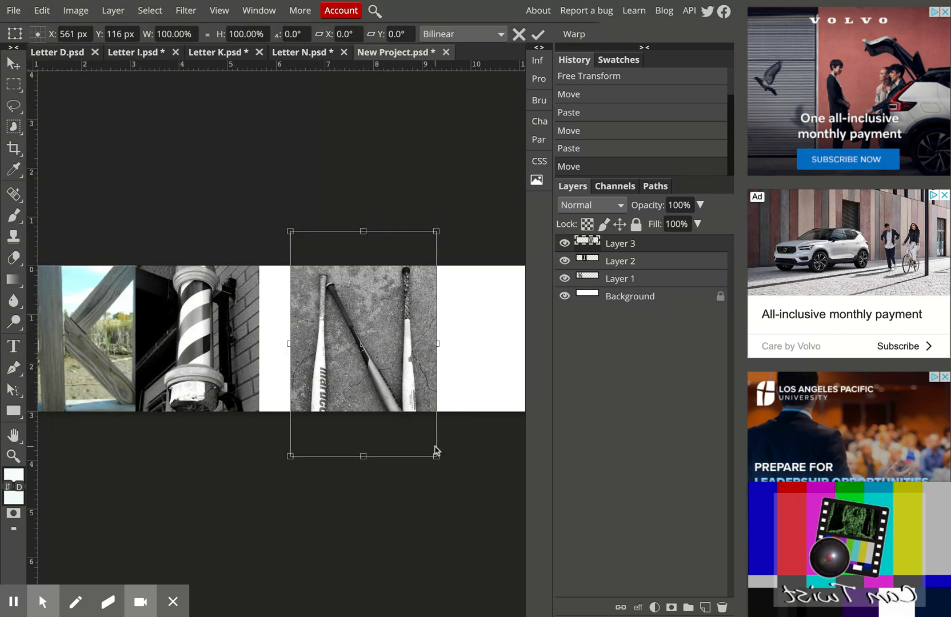
{"action": "left_click_drag", "start_coordinate": [437, 456], "coordinate": [413, 426]}
{"action": "left_click", "coordinate": [13, 63]}
{"action": "left_click", "coordinate": [389, 330]}
{"action": "left_click_drag", "start_coordinate": [390, 330], "coordinate": [333, 330]}
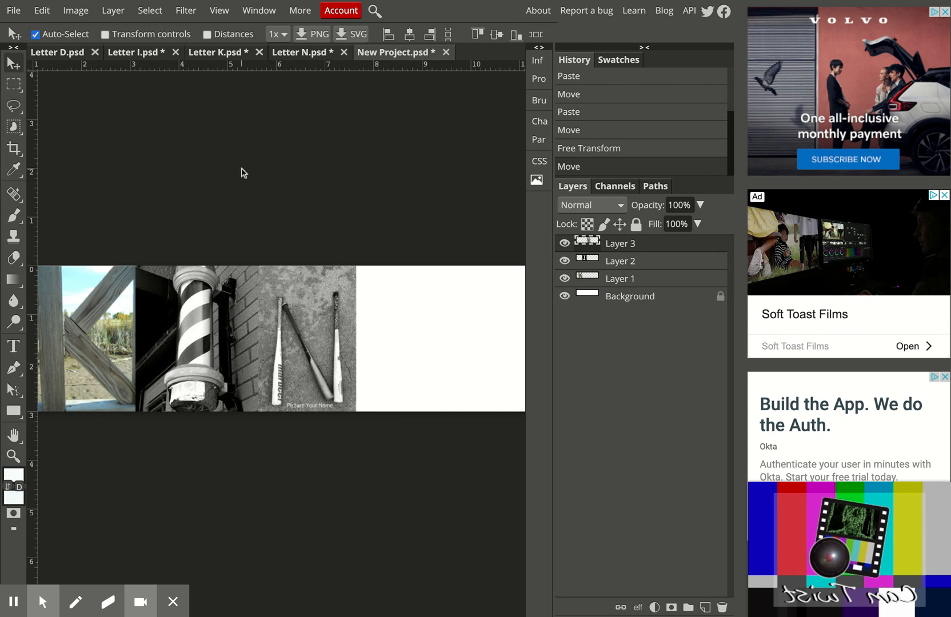
Step: Resize the Letter D image to a width of 3 in, keeping its proportions
{"action": "left_click", "coordinate": [66, 57]}
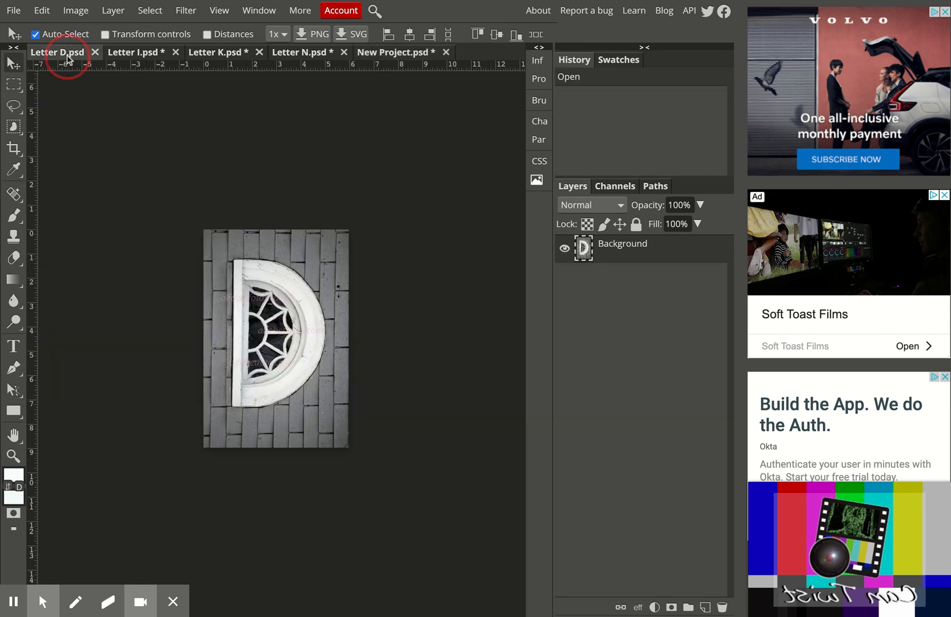
{"action": "left_click", "coordinate": [76, 11]}
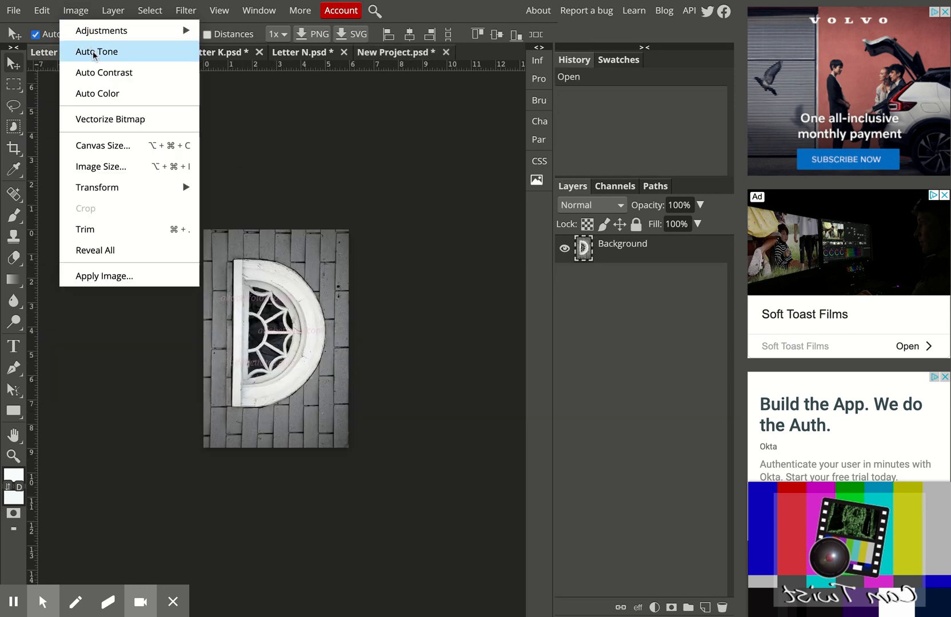
{"action": "left_click", "coordinate": [113, 166]}
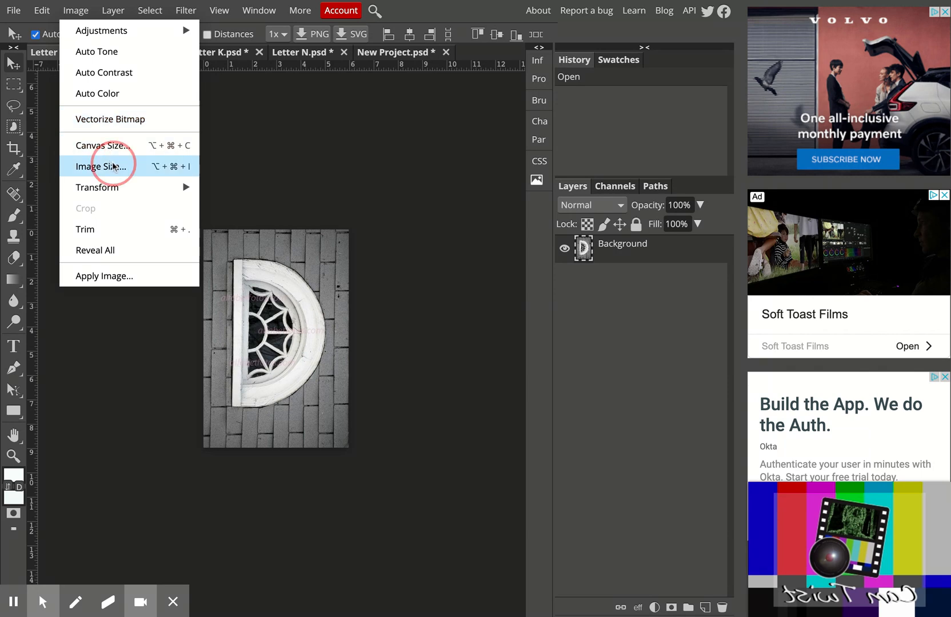
{"action": "left_click", "coordinate": [172, 140]}
{"action": "left_click_drag", "start_coordinate": [173, 140], "coordinate": [146, 143]}
{"action": "type", "text": "3"}
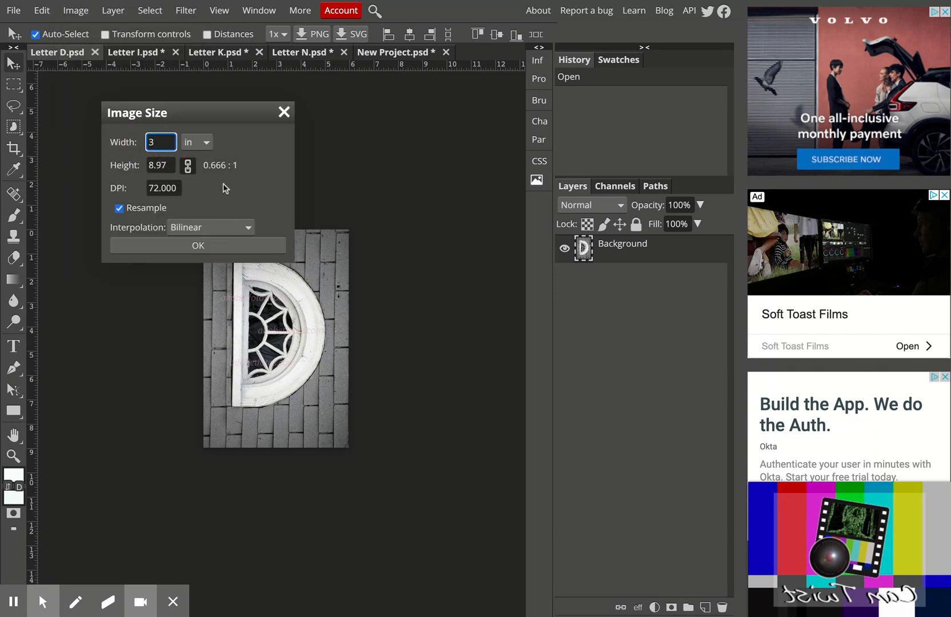
{"action": "left_click", "coordinate": [248, 246]}
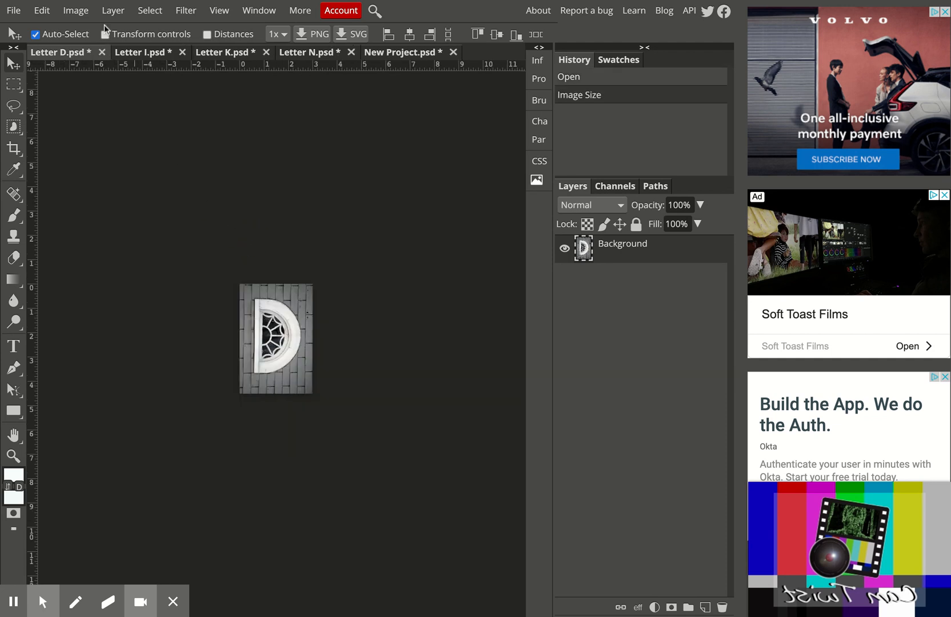
Step: Copy the entire Letter D image into New Project and move the D picture to the right of the N picture
{"action": "left_click", "coordinate": [149, 10]}
{"action": "left_click", "coordinate": [157, 32]}
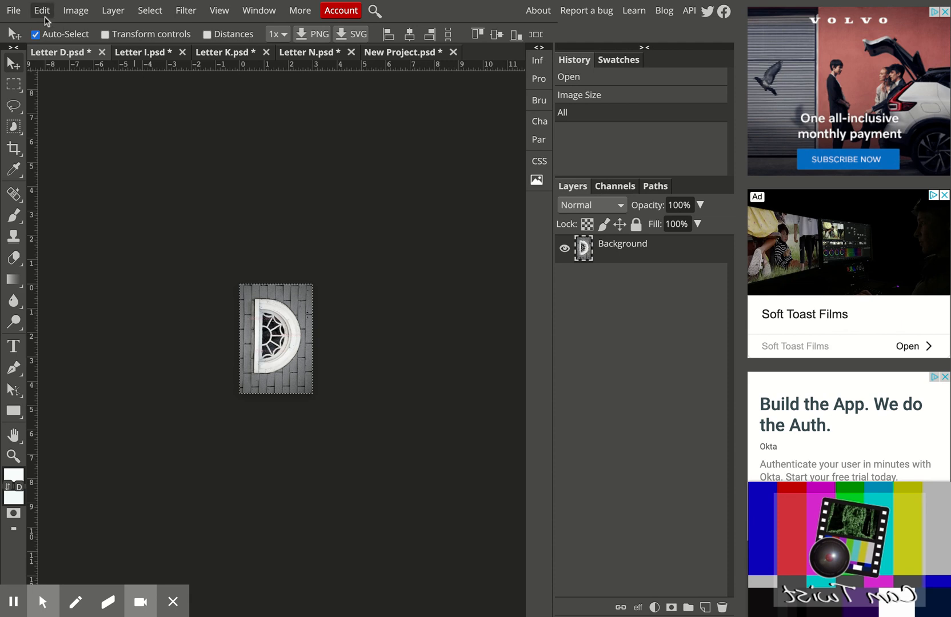
{"action": "left_click", "coordinate": [44, 12]}
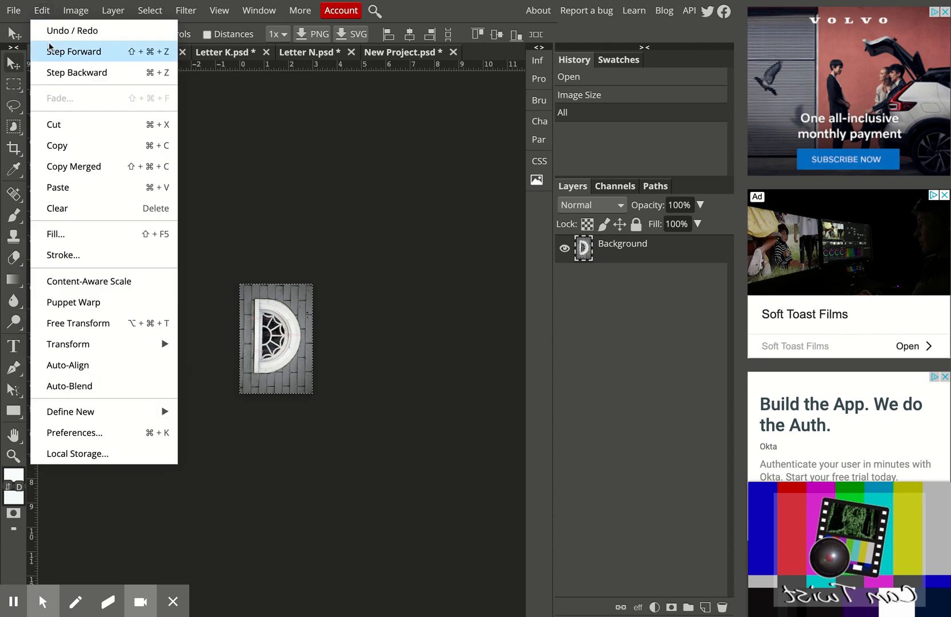
{"action": "left_click", "coordinate": [58, 146]}
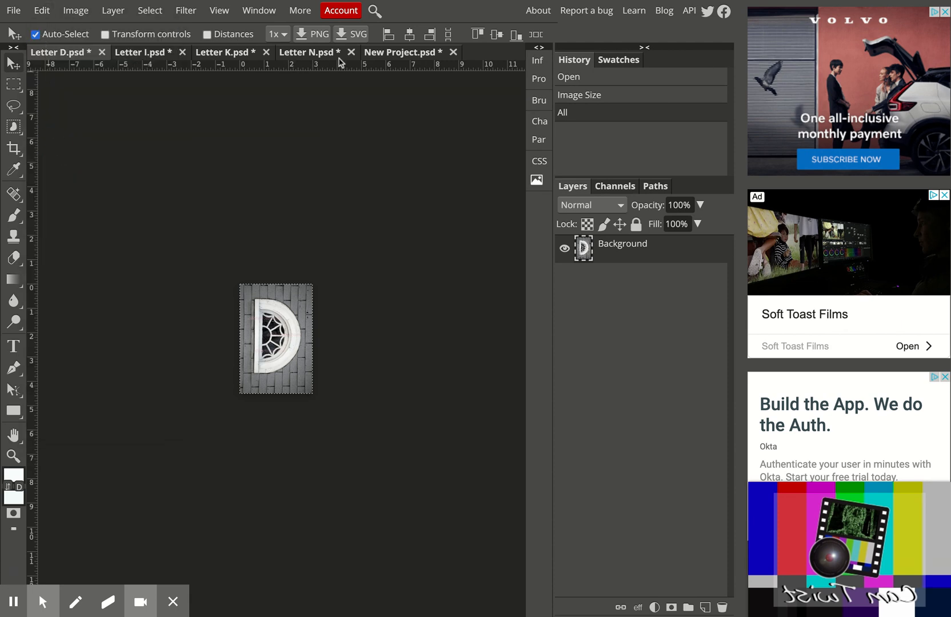
{"action": "left_click", "coordinate": [371, 55]}
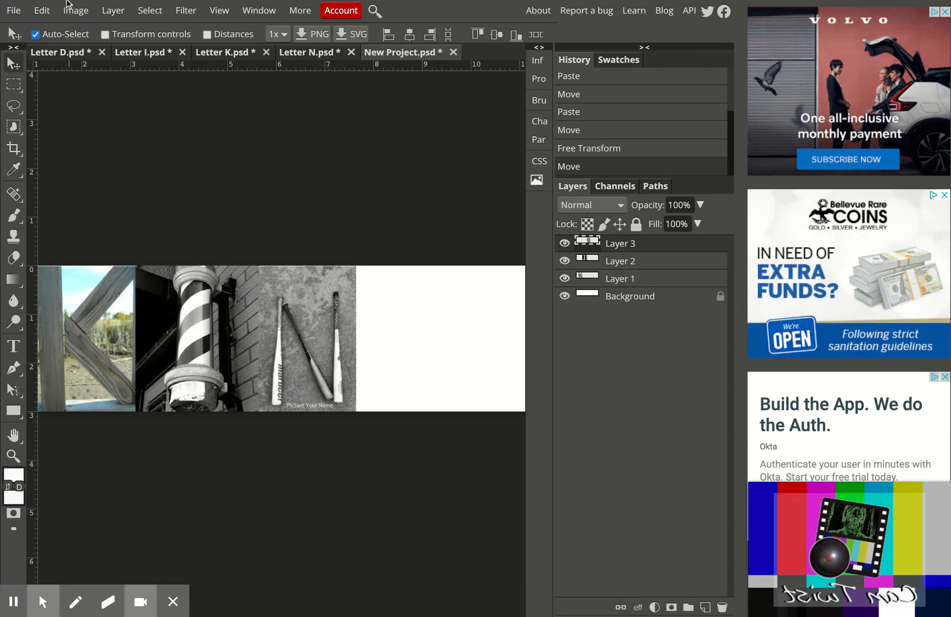
{"action": "left_click", "coordinate": [46, 12]}
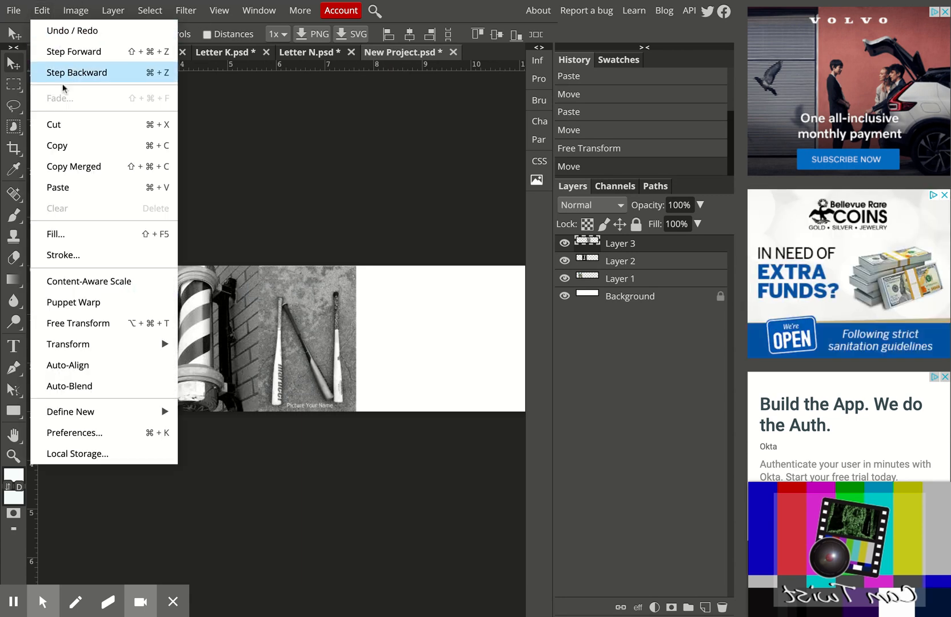
{"action": "left_click", "coordinate": [65, 190]}
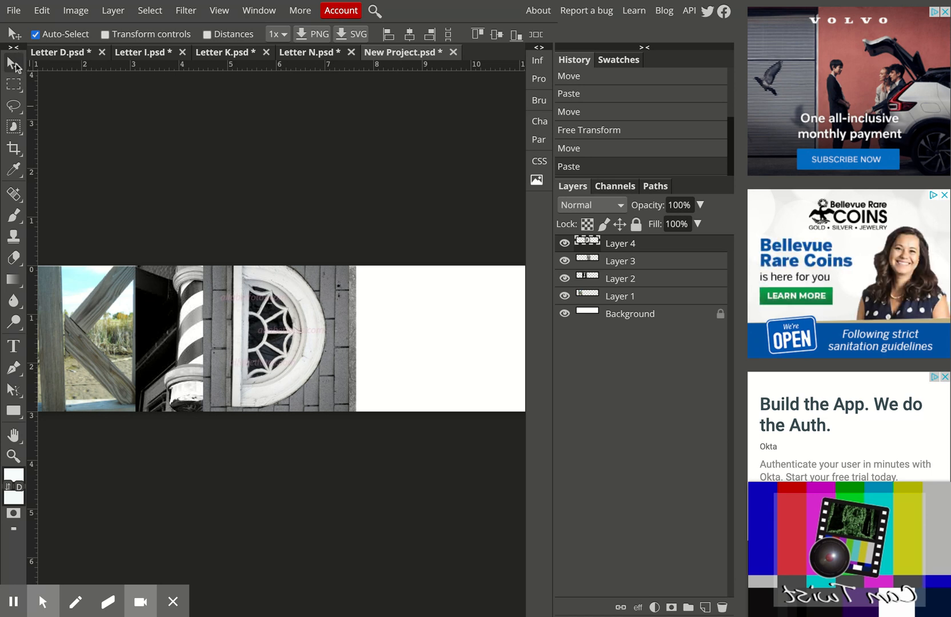
{"action": "left_click_drag", "start_coordinate": [314, 308], "coordinate": [479, 317]}
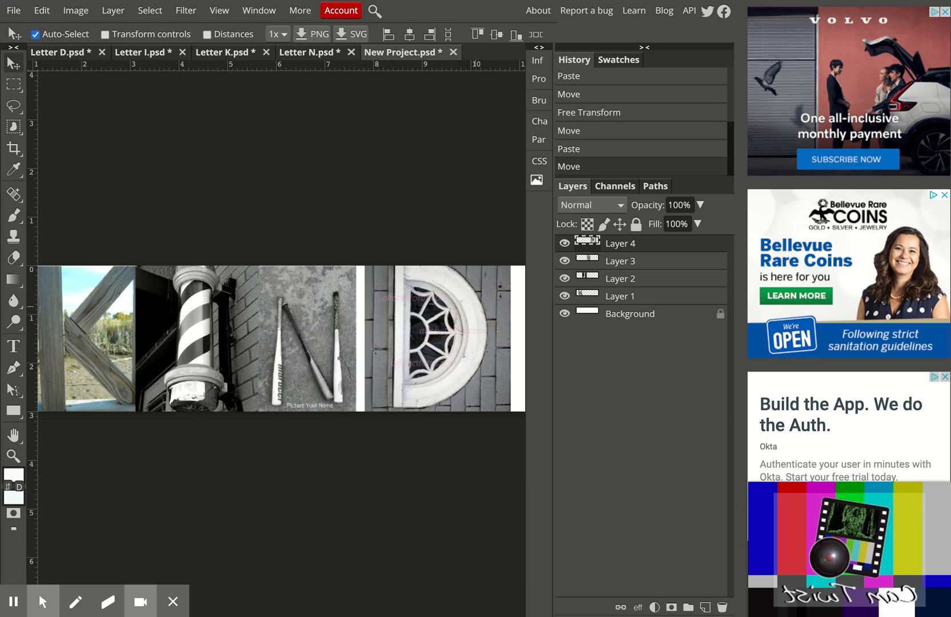
Step: Nudge the N picture on Layer 3 and shift the D picture on Layer 4 left to close the gap between them
{"action": "left_click", "coordinate": [628, 261]}
{"action": "mouse_move", "coordinate": [354, 330]}
{"action": "left_mouse_down"}
{"action": "mouse_move", "coordinate": [370, 330]}
{"action": "mouse_move", "coordinate": [351, 330]}
{"action": "left_mouse_up"}
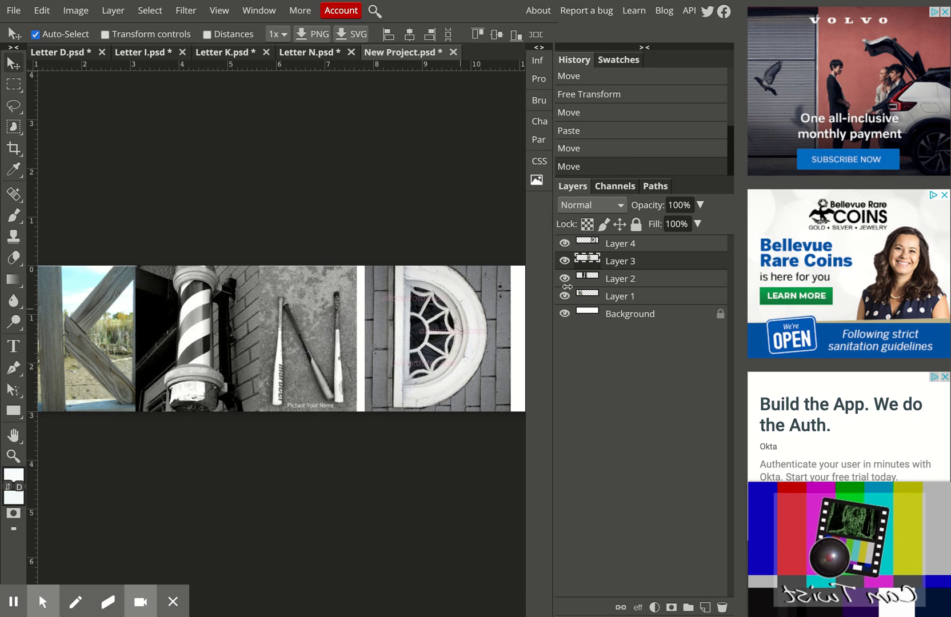
{"action": "left_click", "coordinate": [615, 247]}
{"action": "left_click_drag", "start_coordinate": [453, 338], "coordinate": [451, 338]}
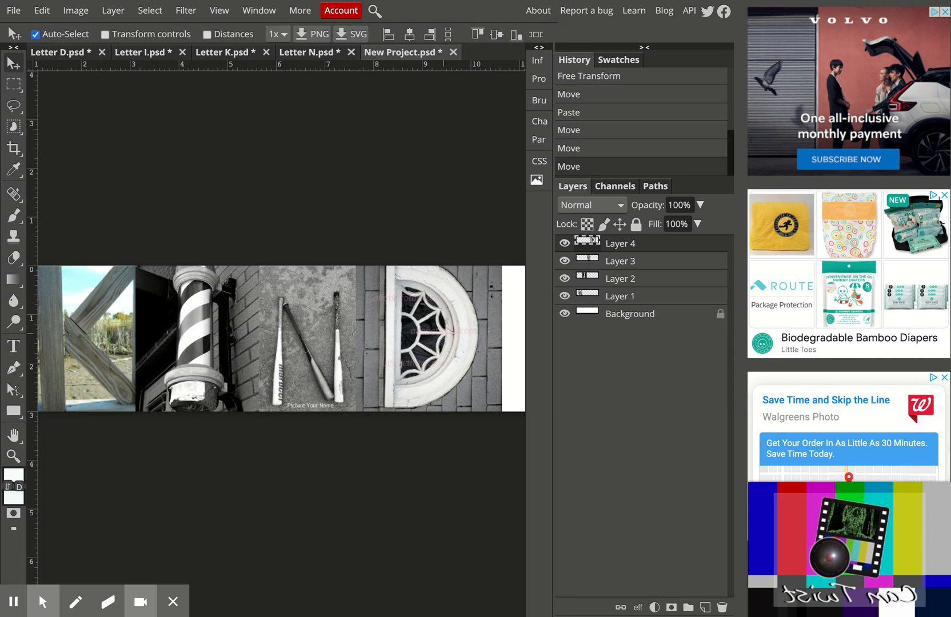
Step: Crop the canvas to the four letter pictures, about 688 × 201 px, removing the white areas at both ends
{"action": "key", "text": "ctrl+minus"}
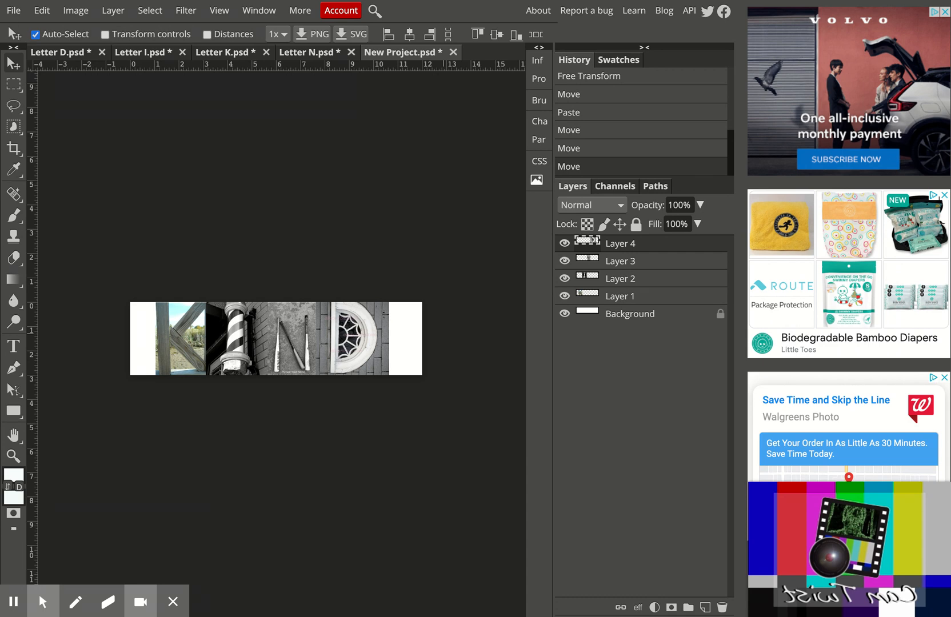
{"action": "left_click", "coordinate": [15, 150]}
{"action": "left_click", "coordinate": [71, 149]}
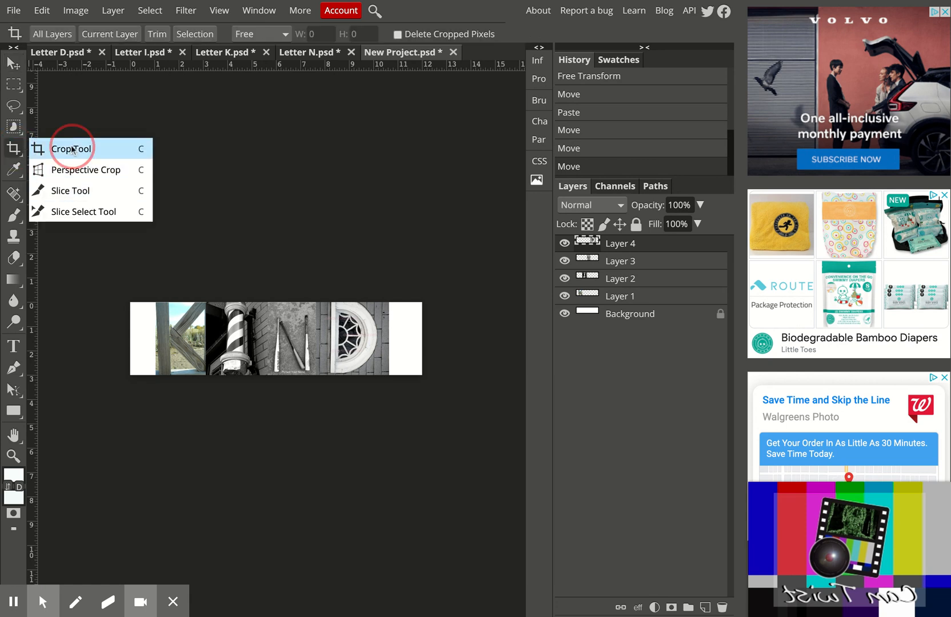
{"action": "left_click", "coordinate": [146, 303]}
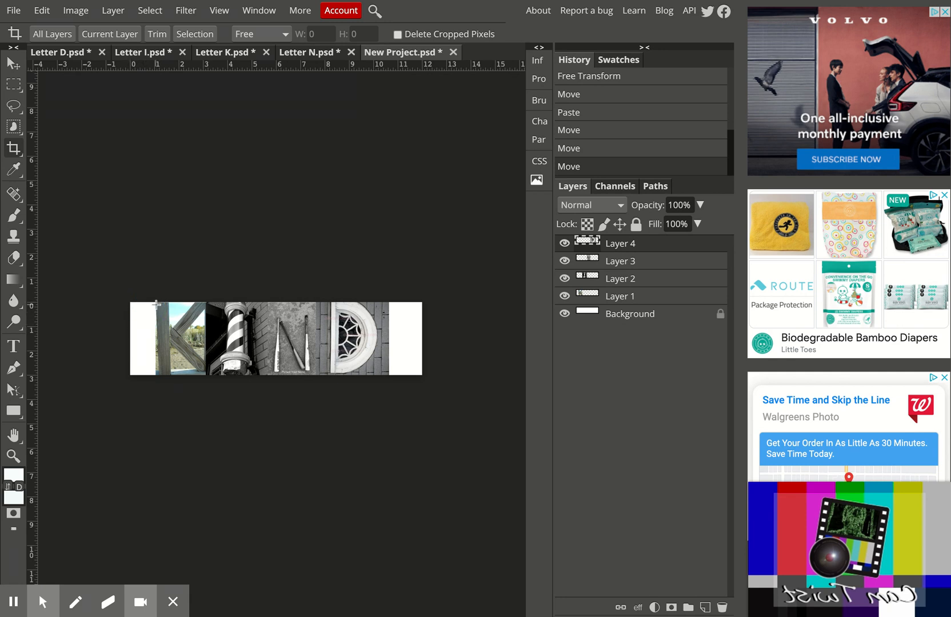
{"action": "left_click_drag", "start_coordinate": [156, 303], "coordinate": [389, 373]}
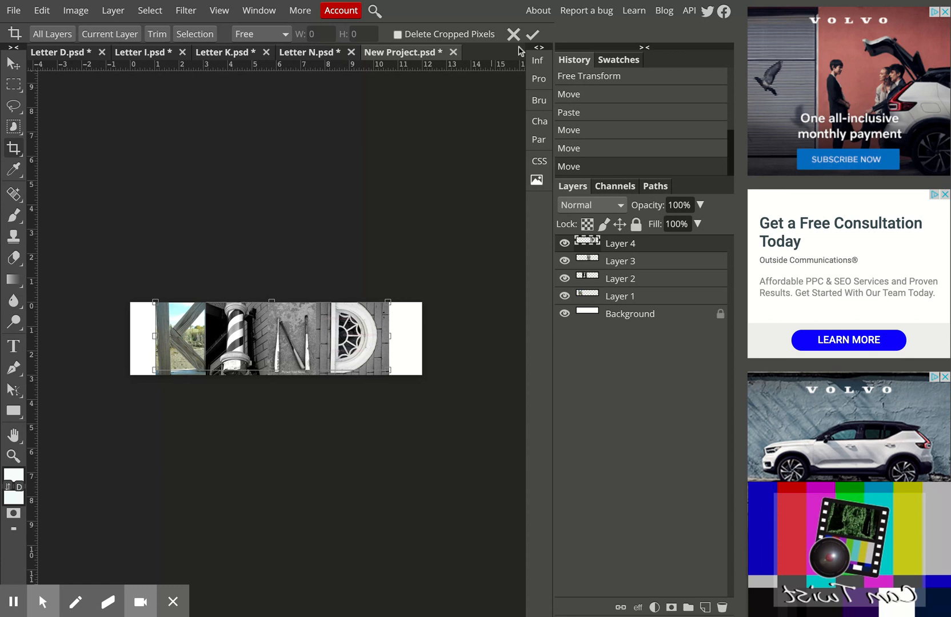
{"action": "left_click", "coordinate": [532, 35]}
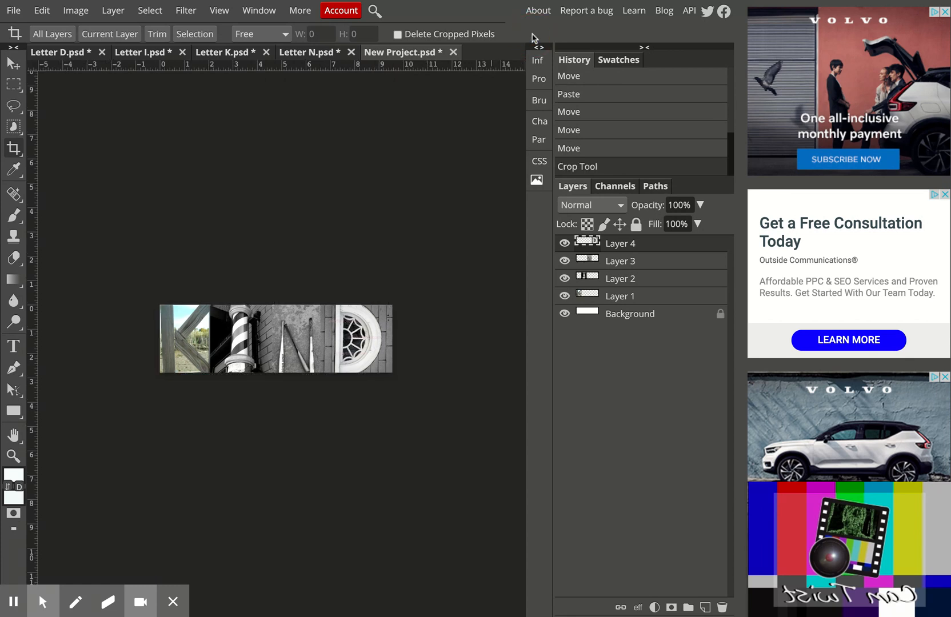
Step: Export the cropped word picture as a JPG at 70% quality and save it
{"action": "left_click", "coordinate": [14, 11]}
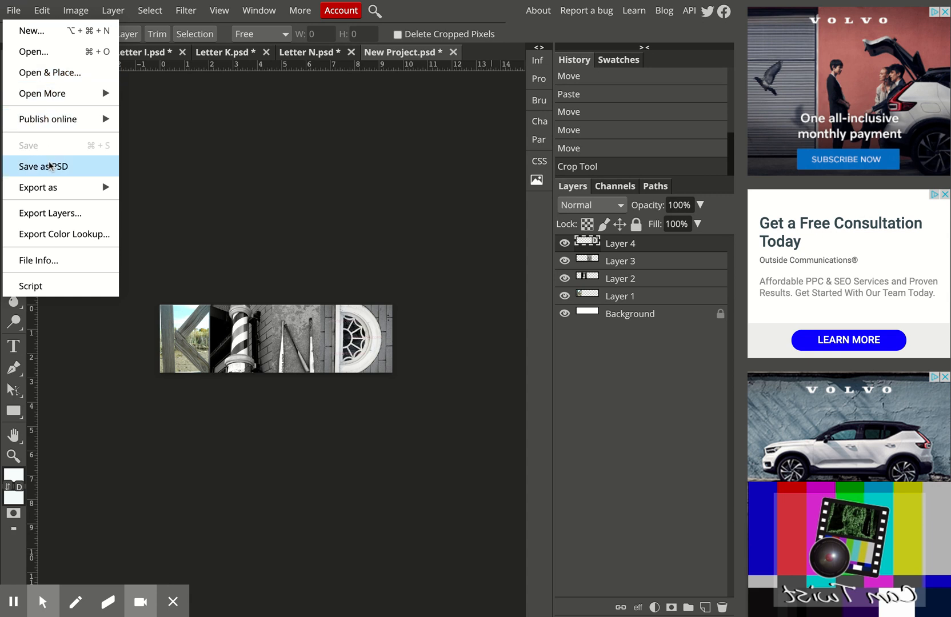
{"action": "mouse_move", "coordinate": [55, 191]}
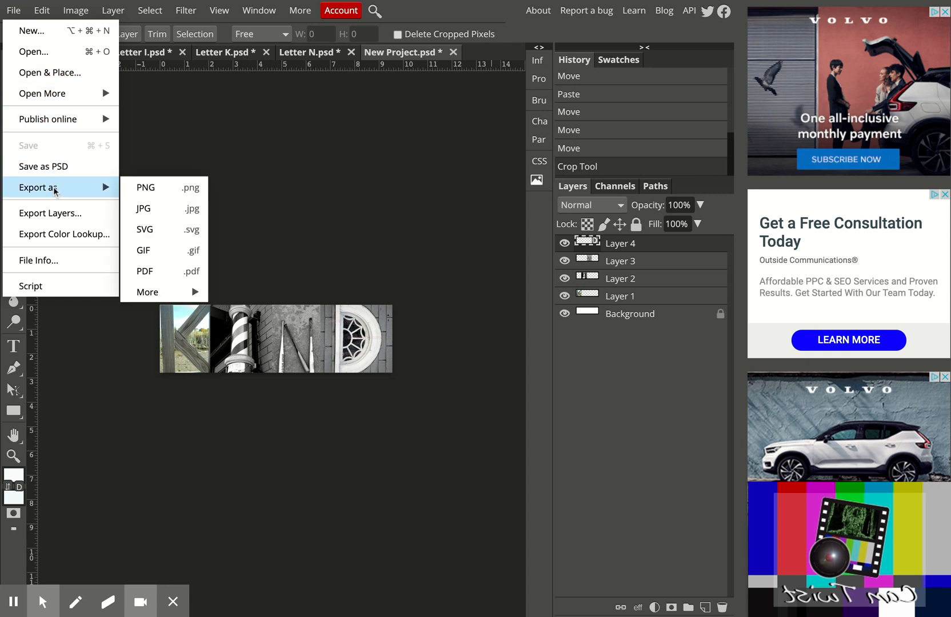
{"action": "left_click", "coordinate": [144, 210]}
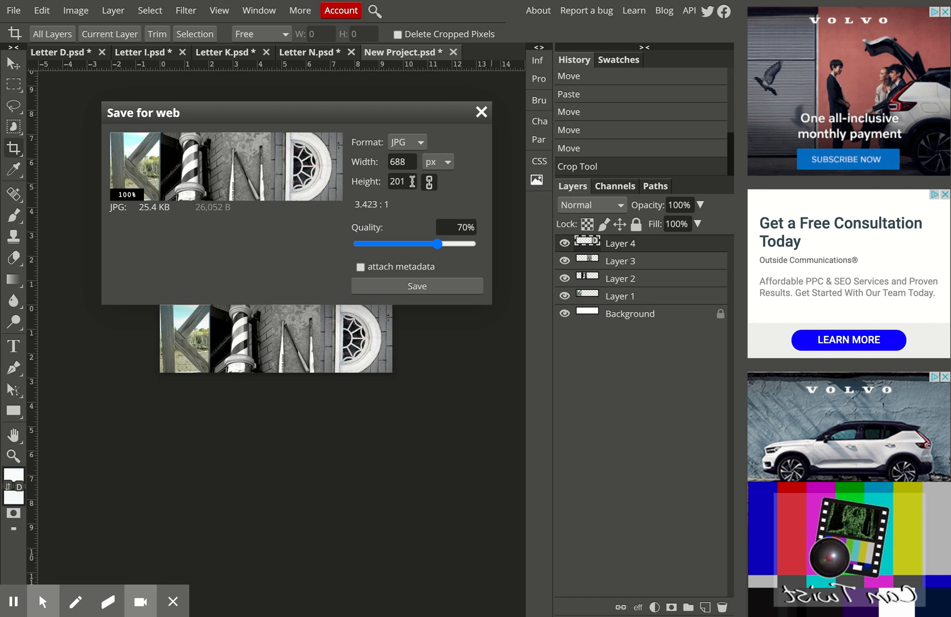
{"action": "left_click", "coordinate": [404, 289]}
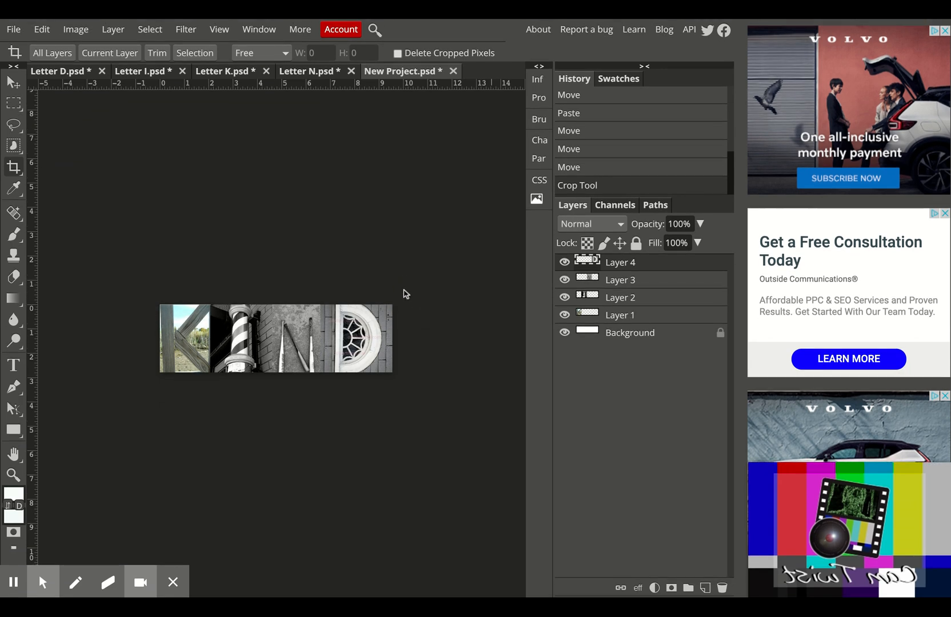